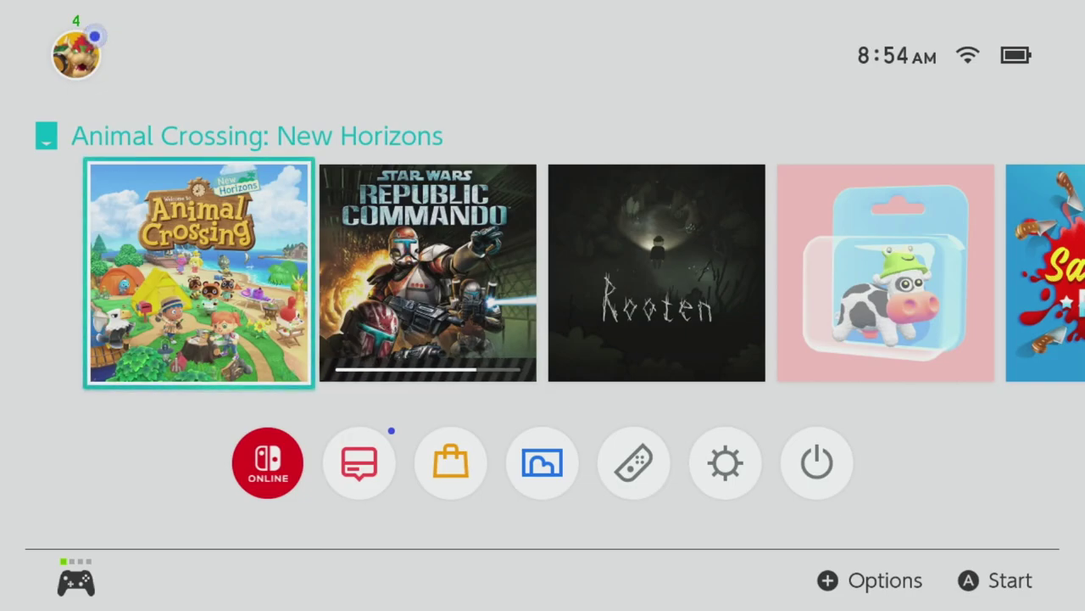
- Open the All Software library at the end of the home screen's game row
key(Right)
key(Right)
key(Right)
key(Right)
key(Right)
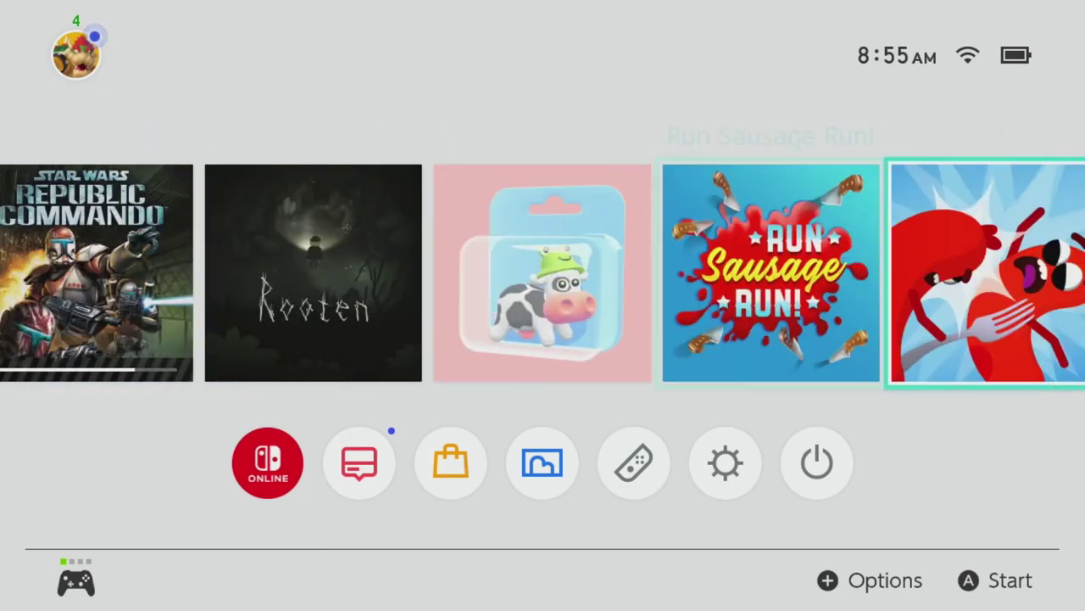
key(Right)
key(Right)
key(Right)
key(Right)
key(Right)
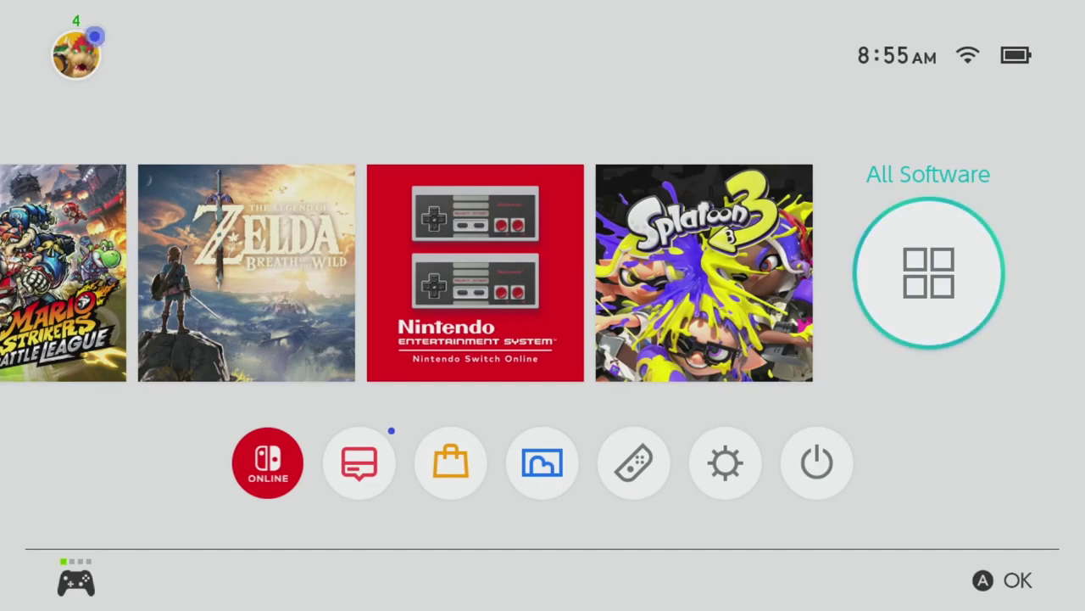
key(Down)
key(Left)
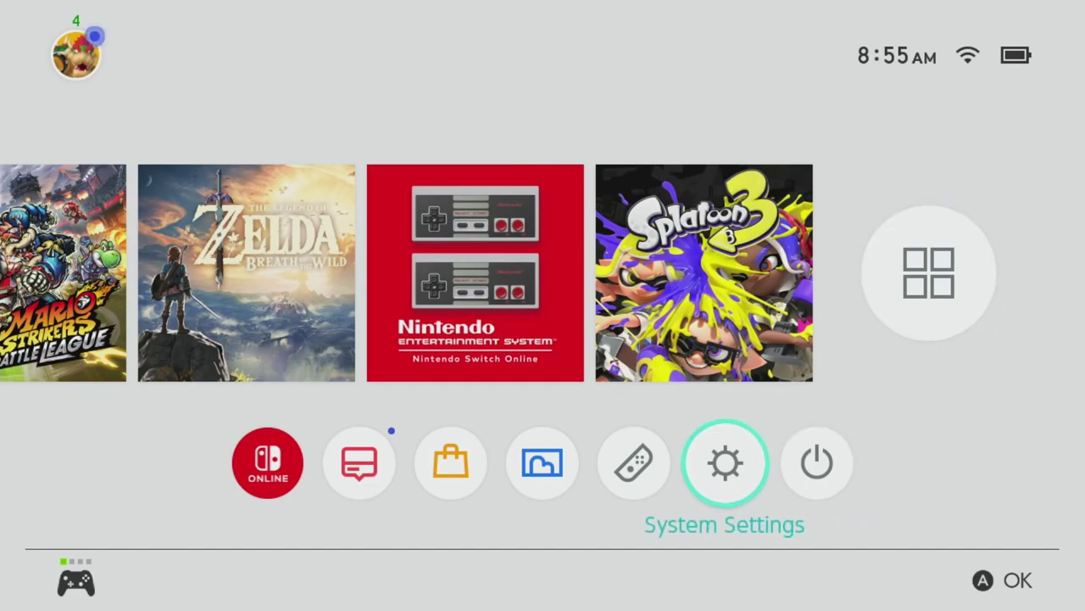
key(Right)
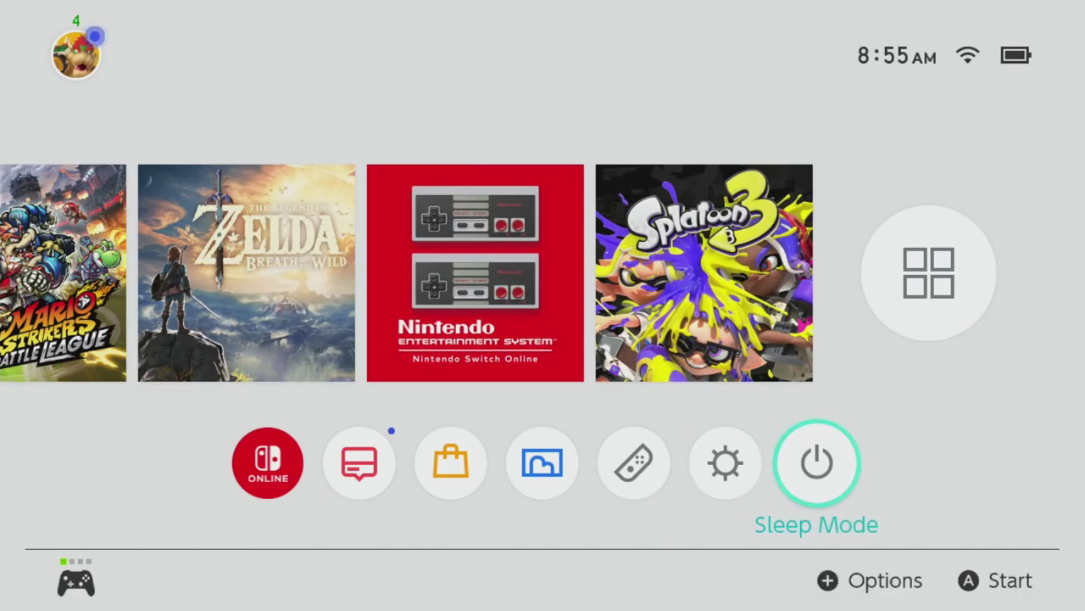
key(Up)
key(Right)
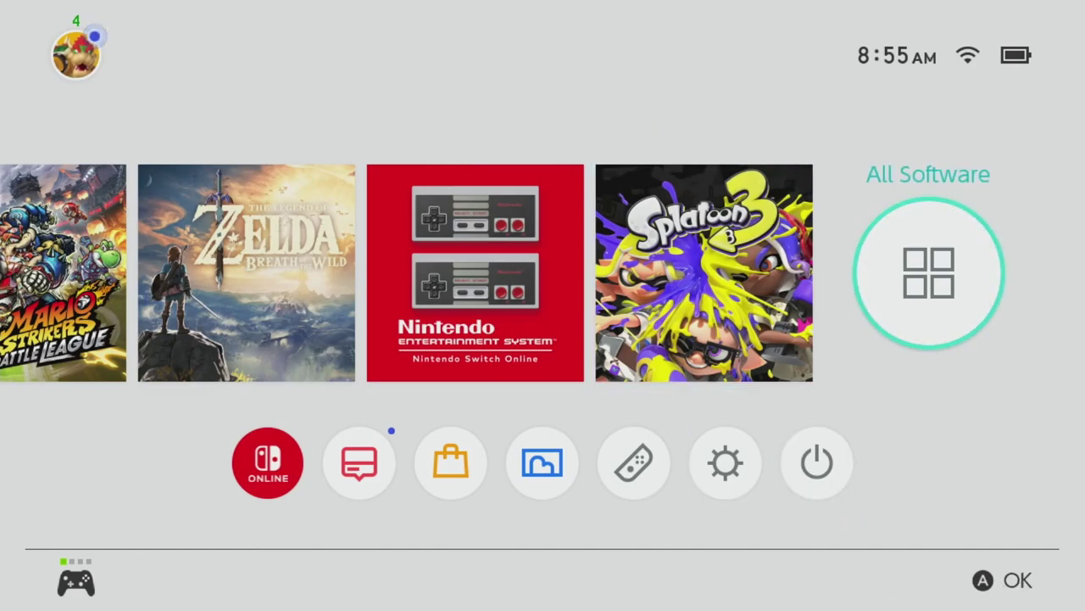
key(Return)
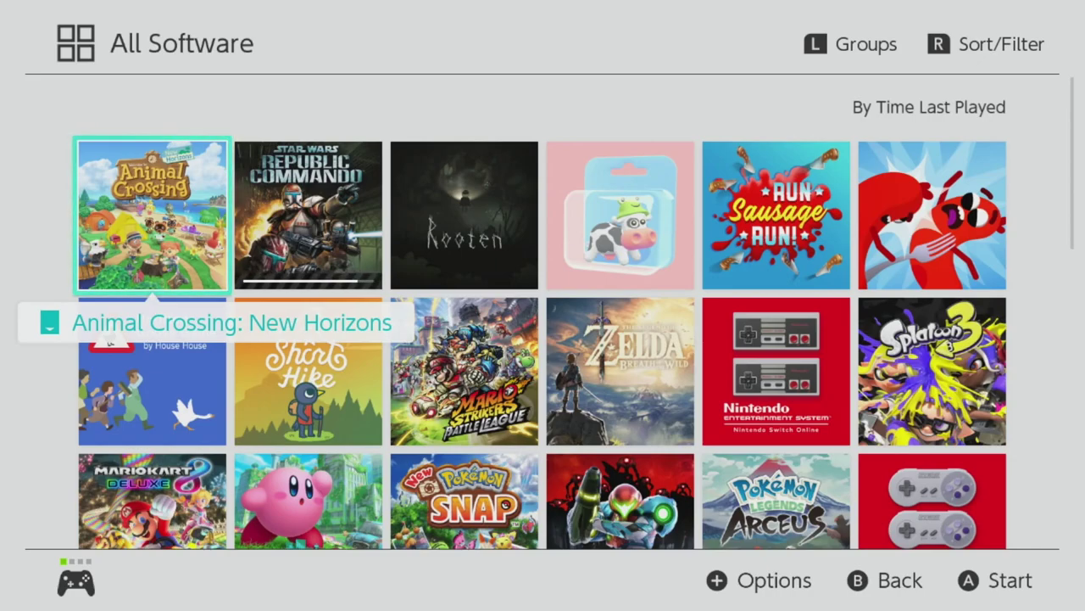
- Start creating a new software group and select Rooten as its first title
key(l)
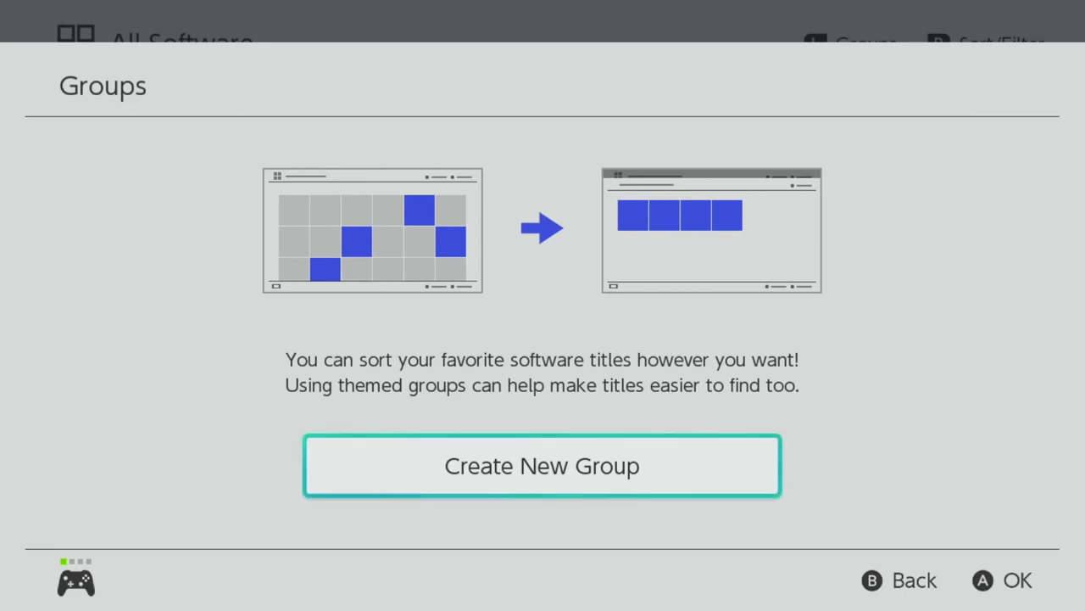
key(Return)
key(Right)
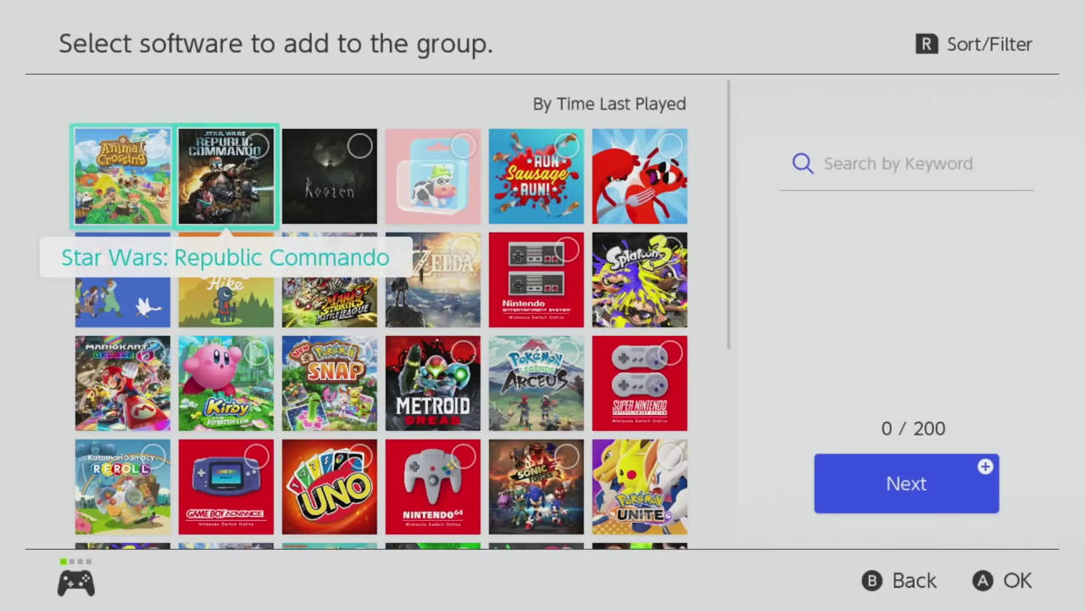
key(Right)
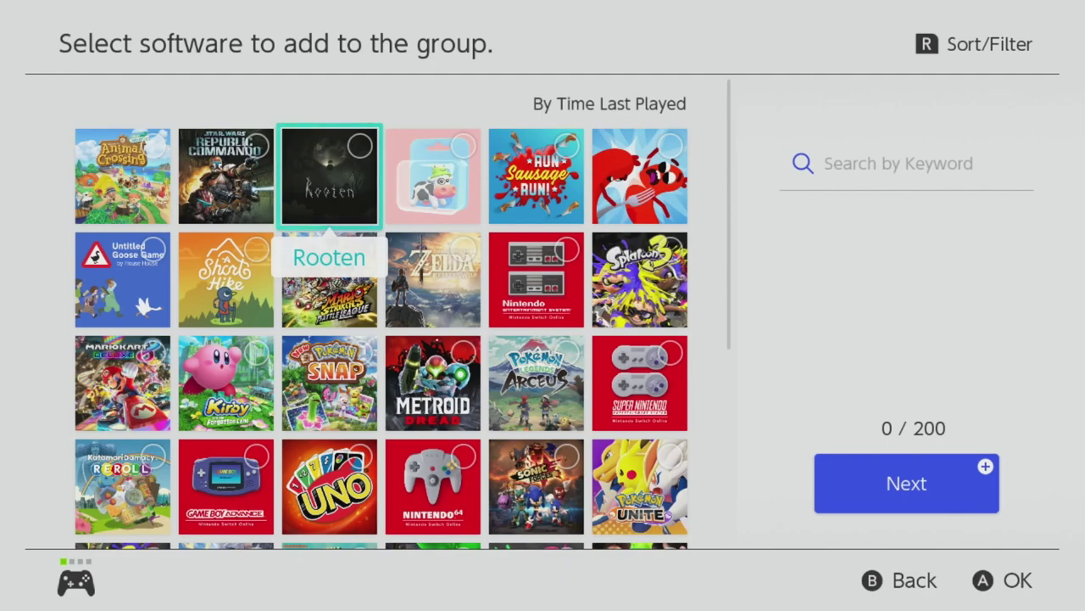
key(Left)
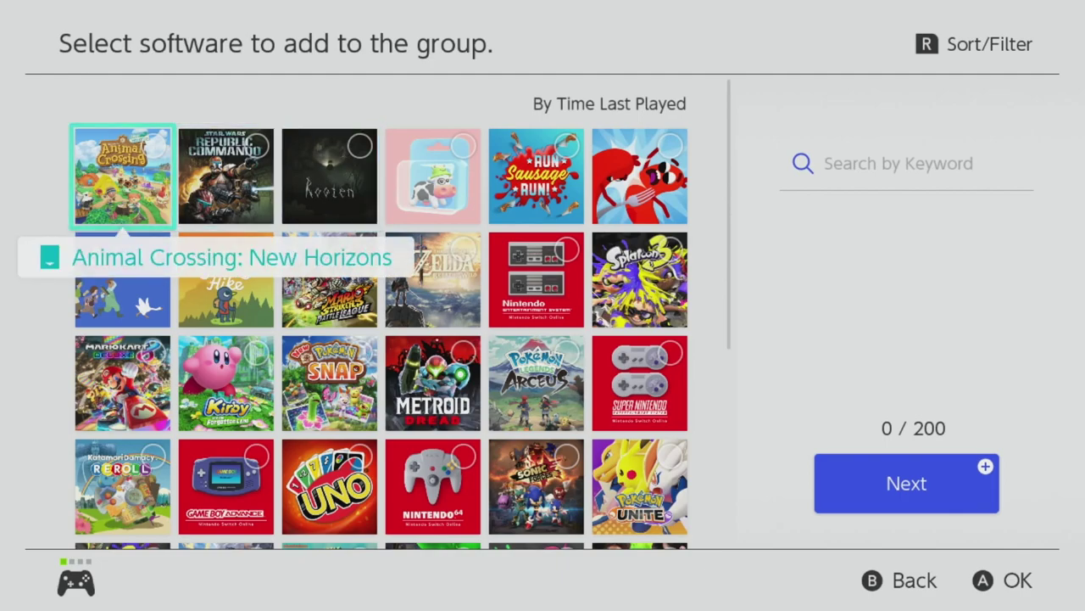
key(Left)
key(Right)
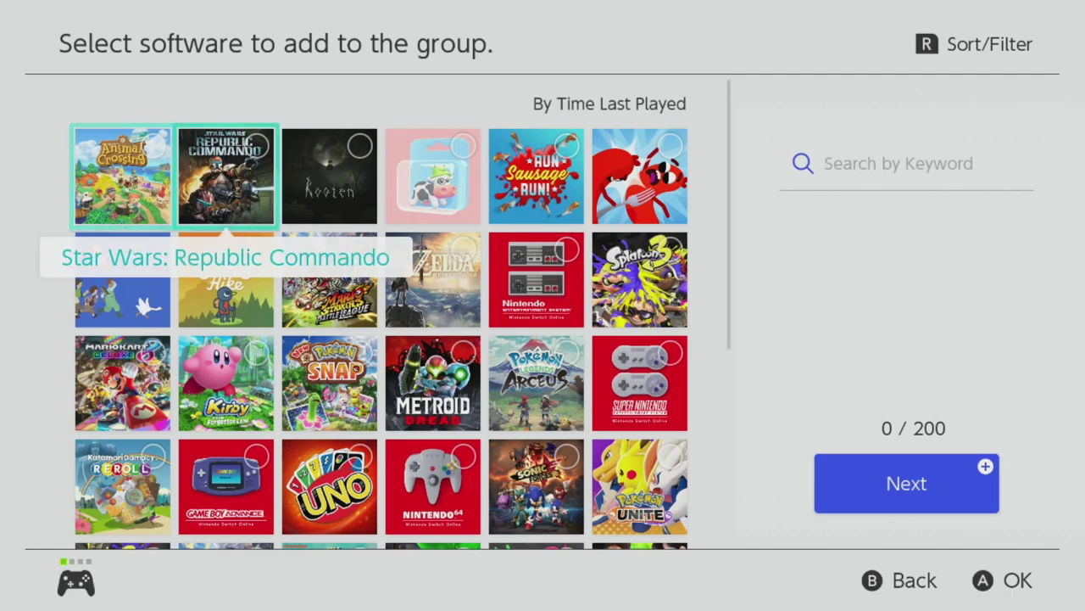
key(Right)
key(Return)
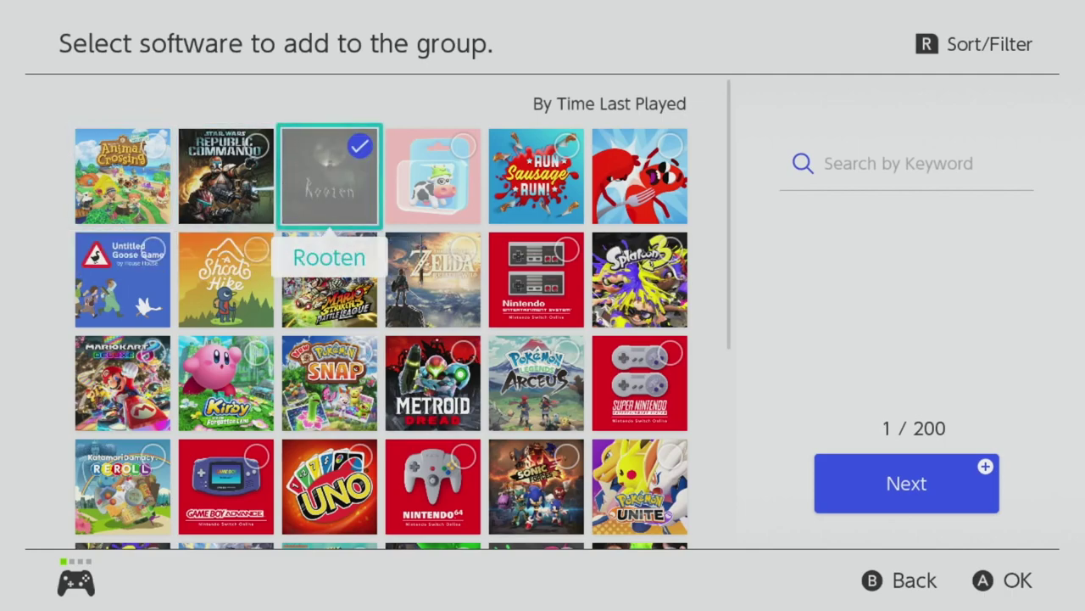
- Add That's a cow, Run Sausage Run! and Sausage Wars to the group's selected titles
key(Right)
key(Return)
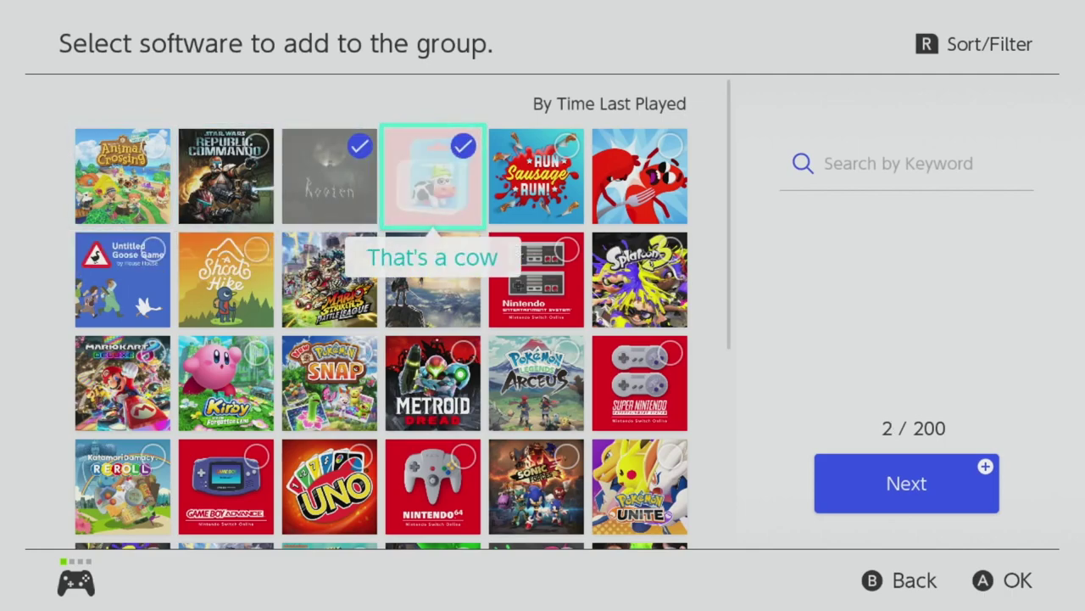
key(Right)
key(Return)
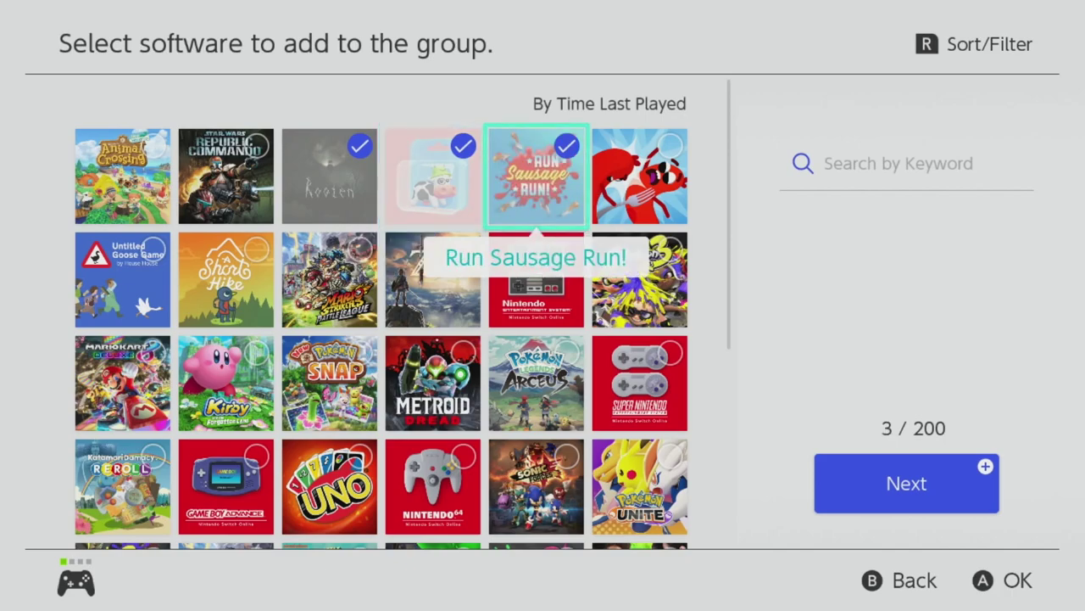
key(Right)
key(Return)
- Add Untitled Goose Game and A Short Hike to the group's selected titles
key(Left)
key(Left)
key(Left)
key(Left)
key(Left)
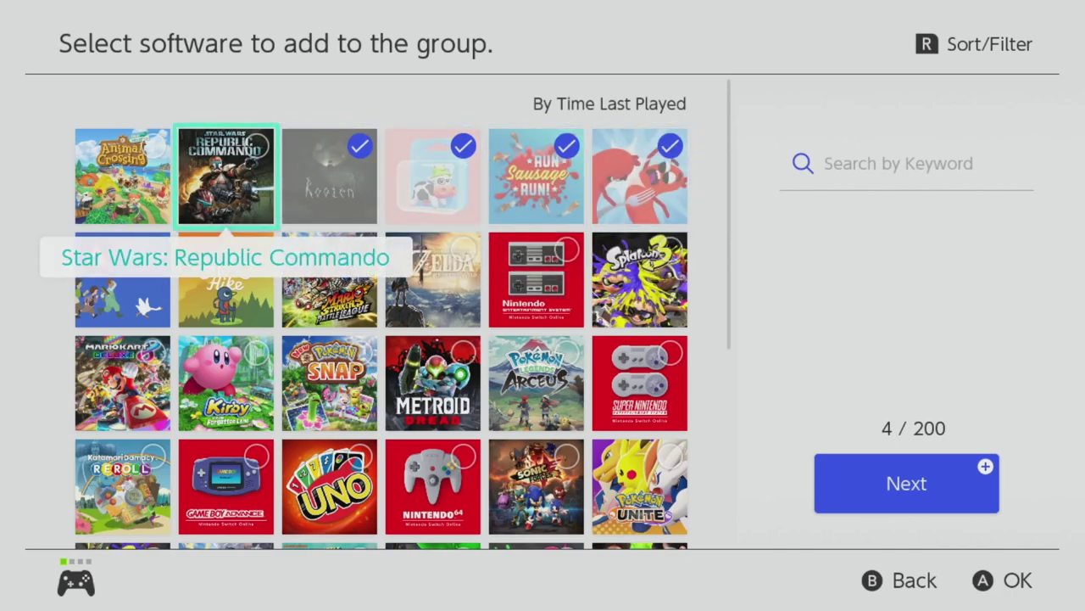
key(Down)
key(Return)
key(Right)
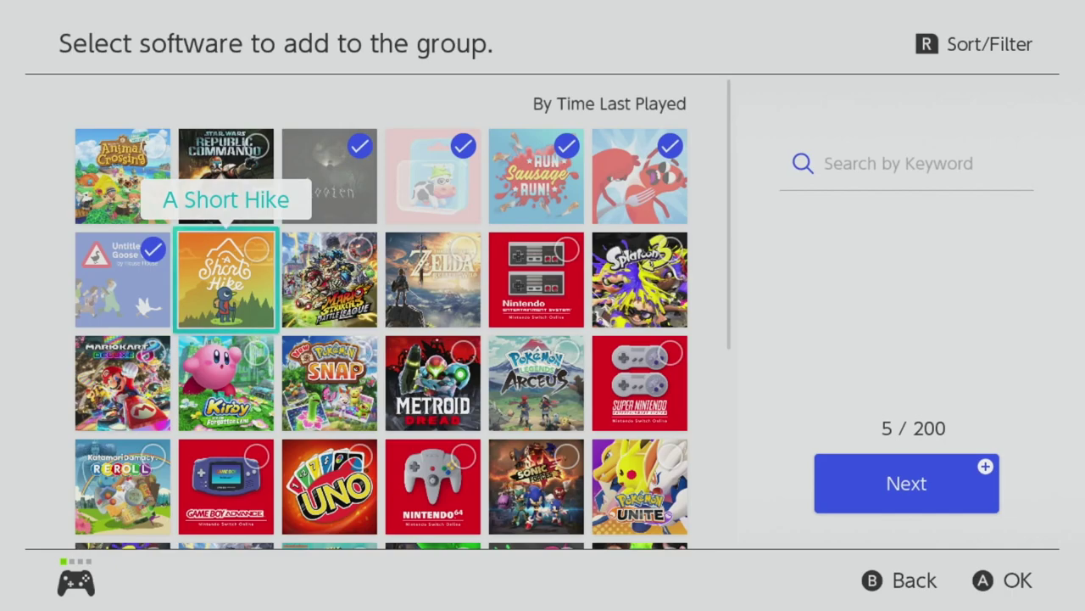
key(Return)
- Add DELTARUNE Chapter 1, near the end of the software list, to the group's selected titles
key(Down)
key(Down)
key(Down)
key(Down)
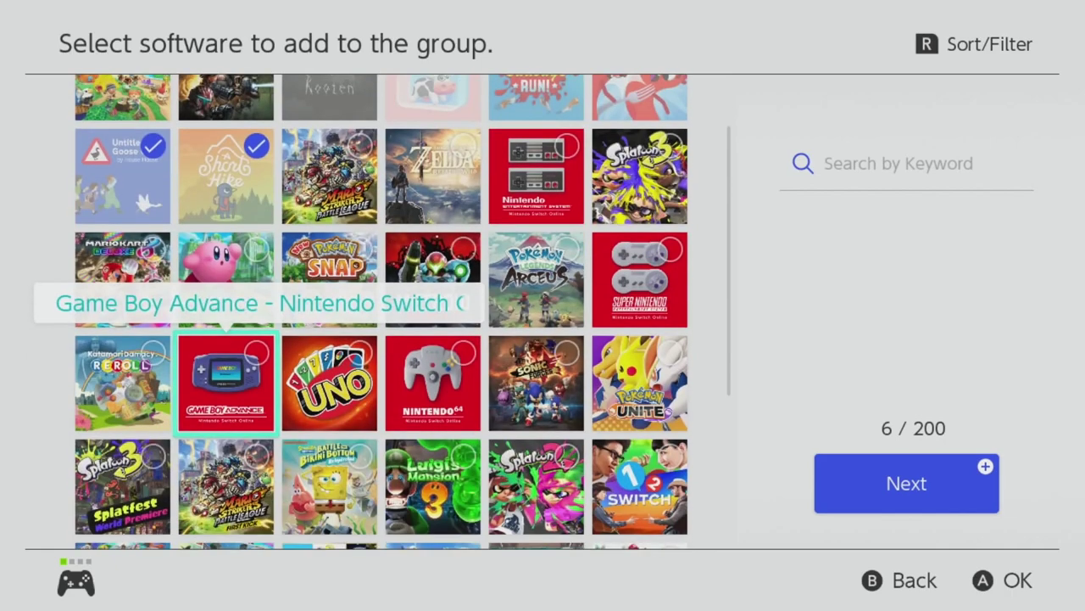
key(Down)
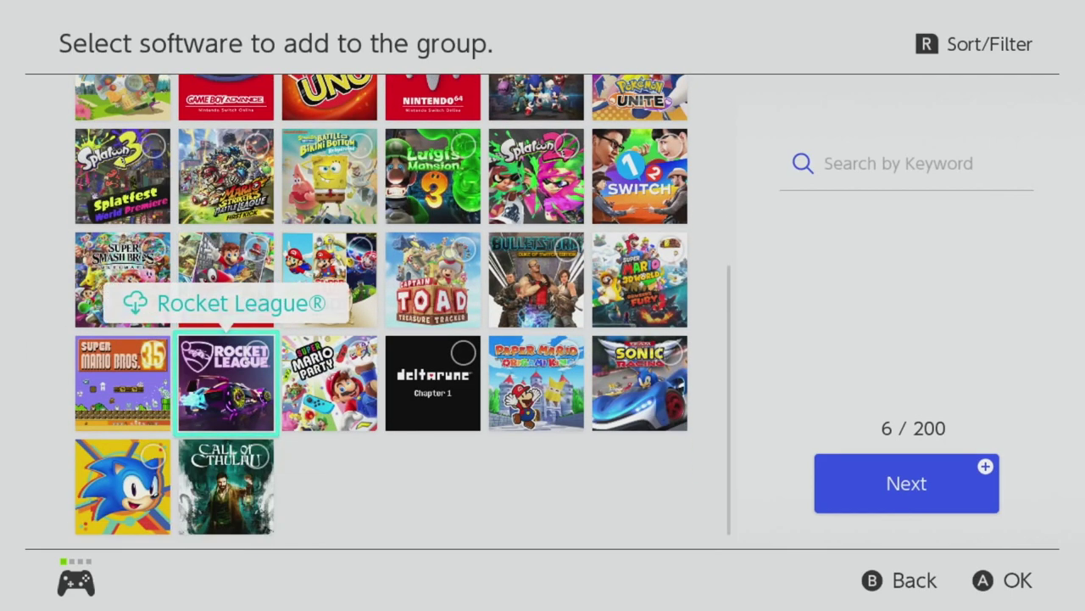
key(Right)
key(Right)
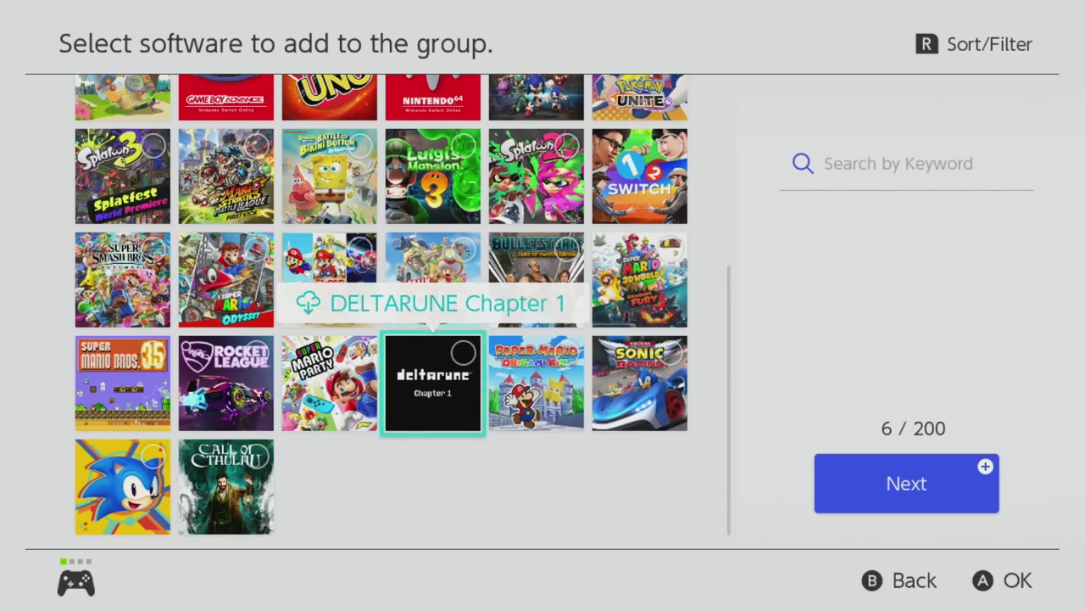
key(Return)
- Confirm the selected titles and continue to arranging their display order
key(Left)
key(Left)
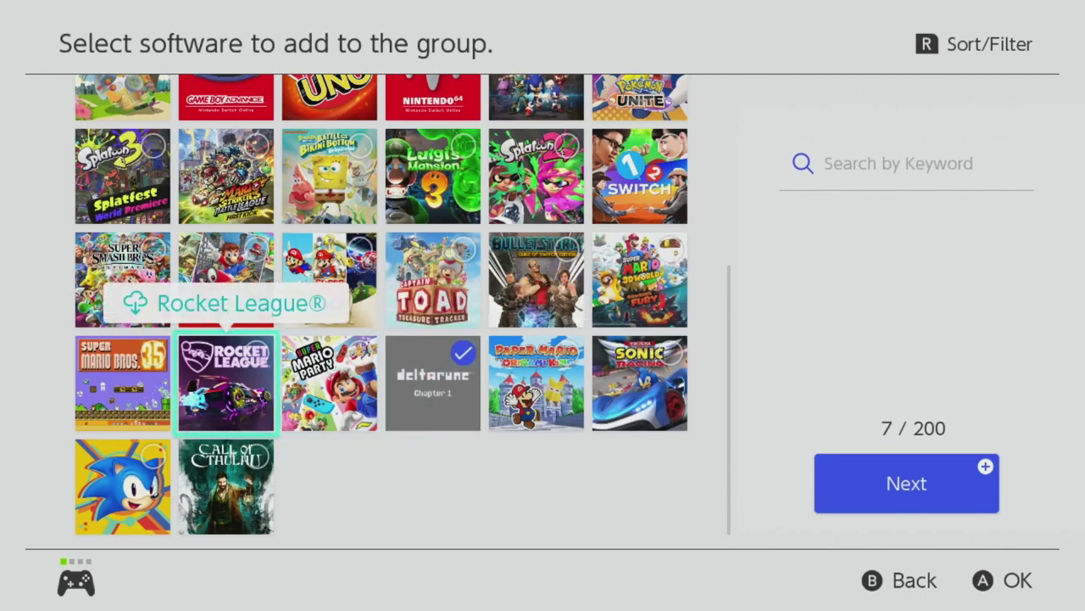
key(Up)
key(Up)
key(Up)
key(Up)
key(Up)
key(Up)
key(Up)
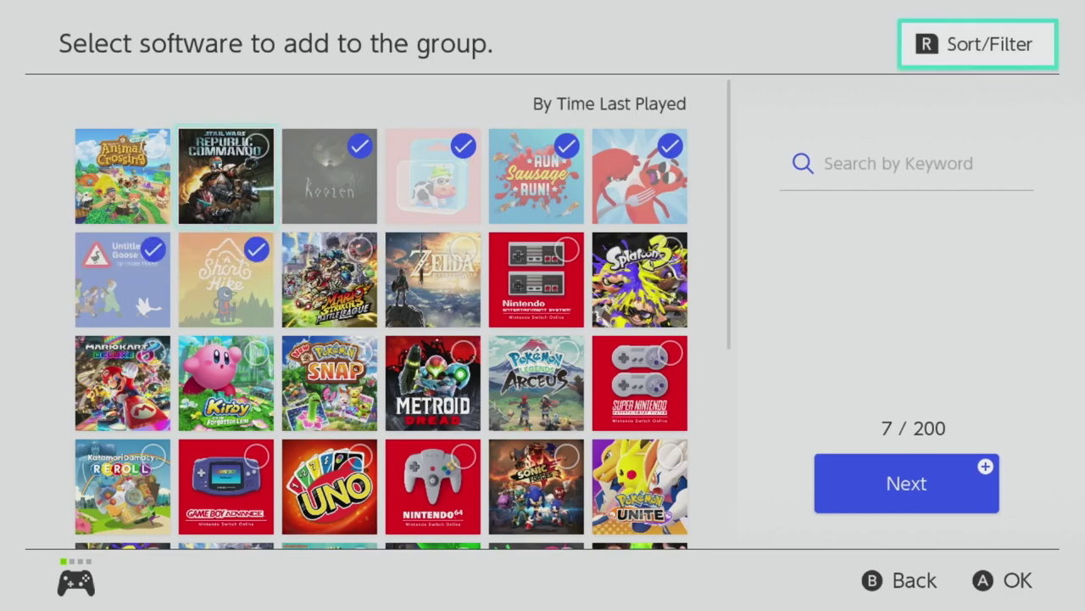
key(Down)
key(Right)
key(Right)
key(Right)
key(Right)
key(Right)
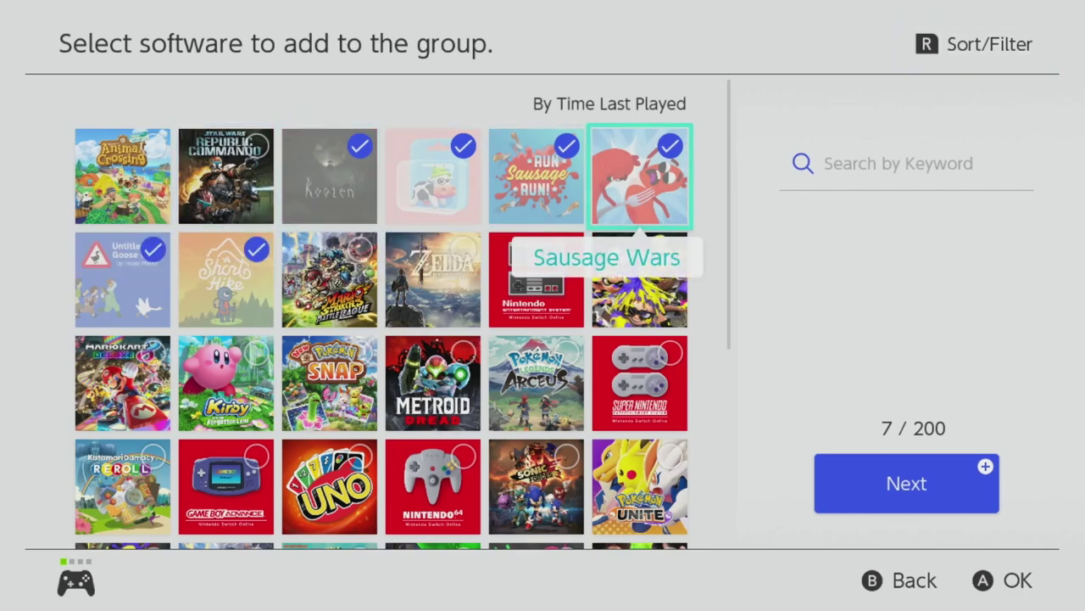
key(Down)
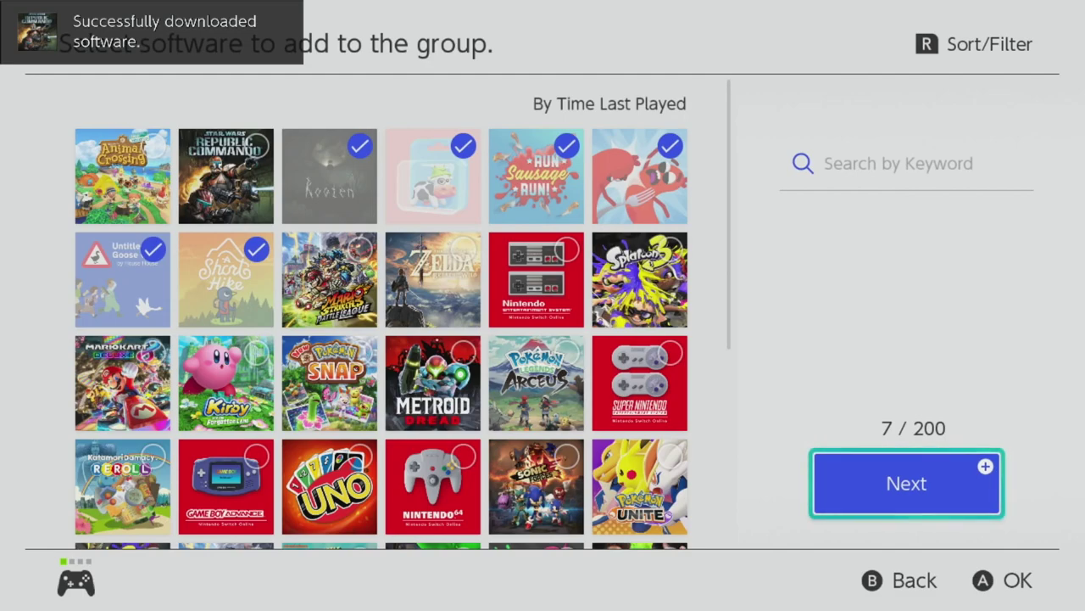
key(Return)
- Try moving Sausage Wars earlier and later in the group's display order
key(Right)
key(Right)
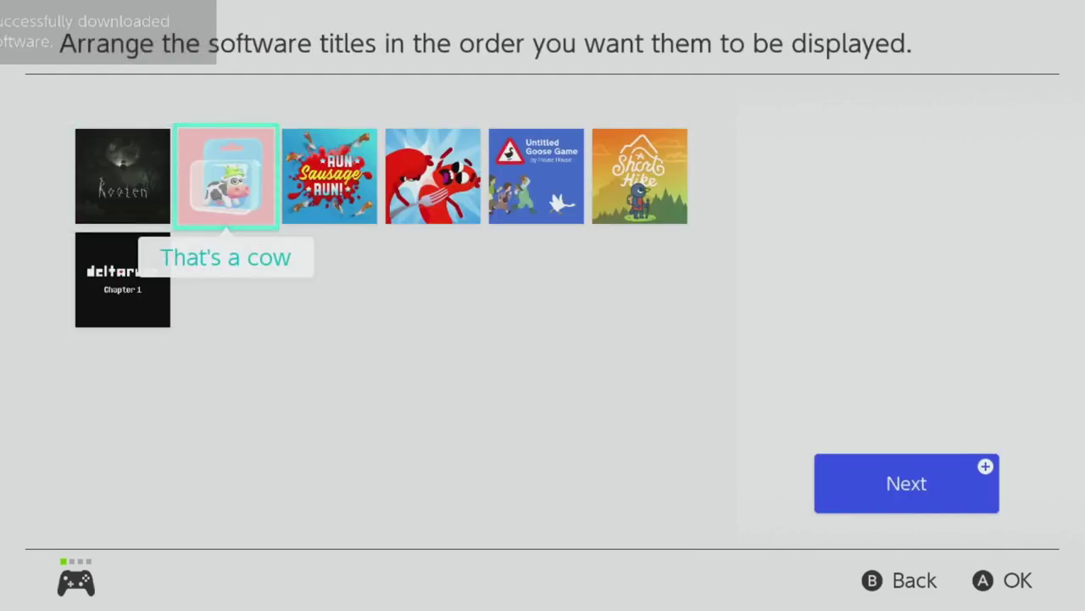
key(Right)
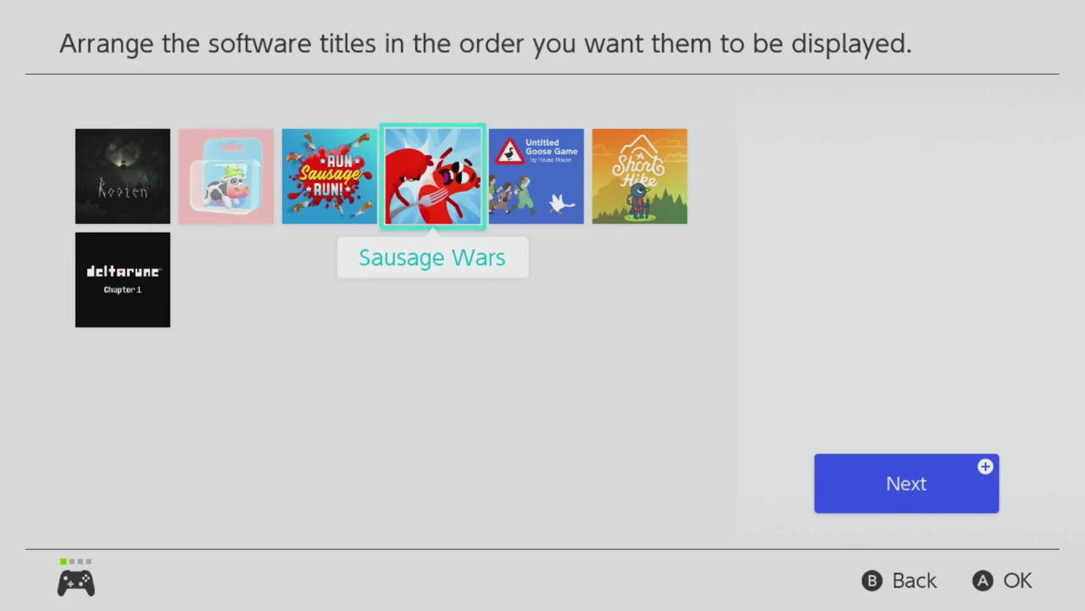
key(Return)
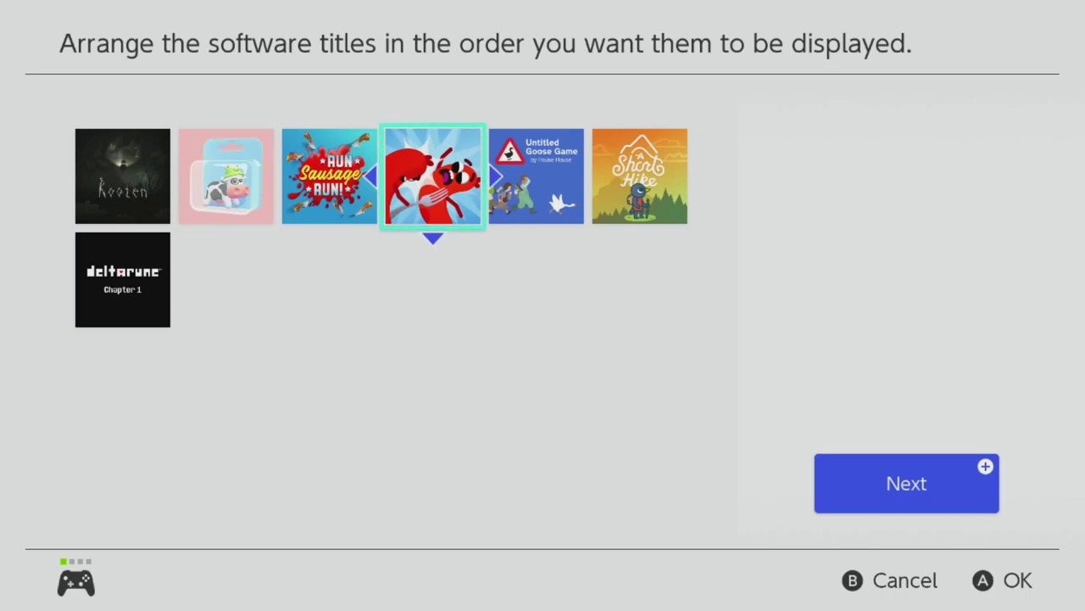
key(Left)
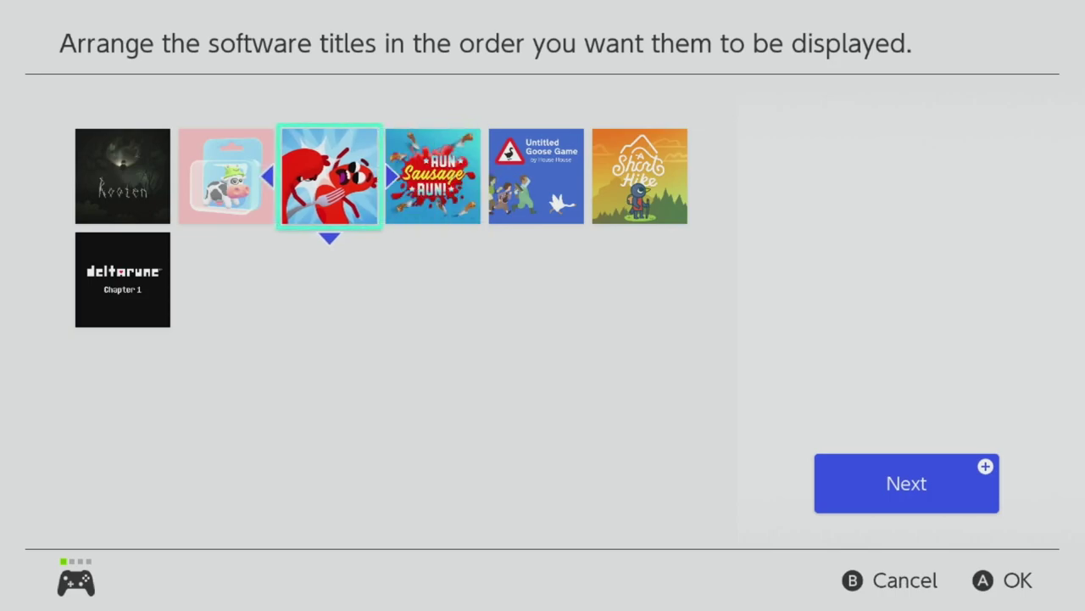
key(Right)
key(Right)
key(Left)
key(Left)
key(Right)
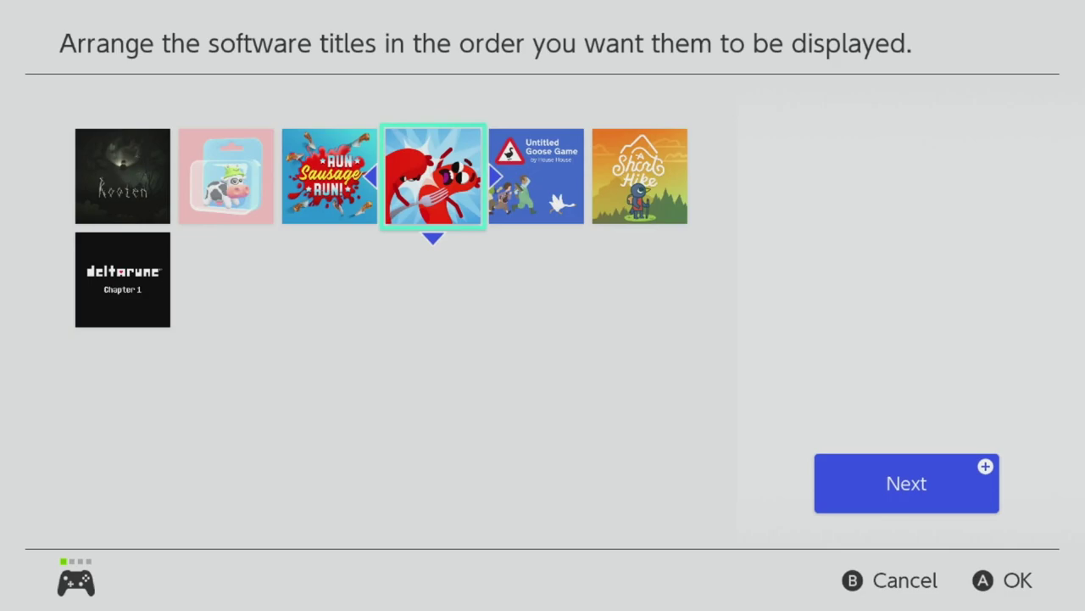
key(Return)
- Accept the display order of the titles and continue to naming the group
key(Right)
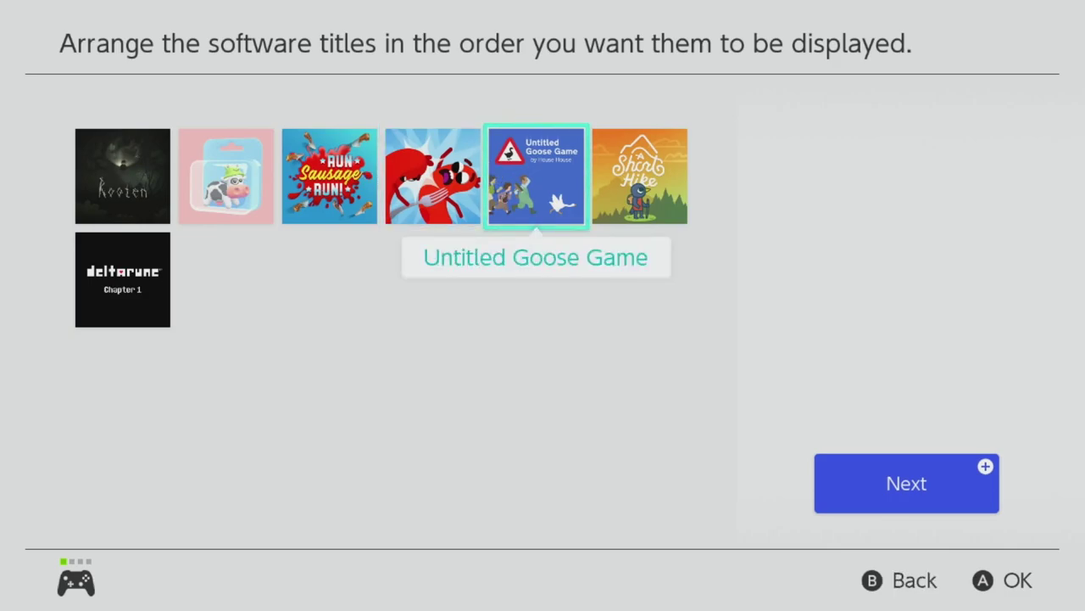
key(Right)
key(Right)
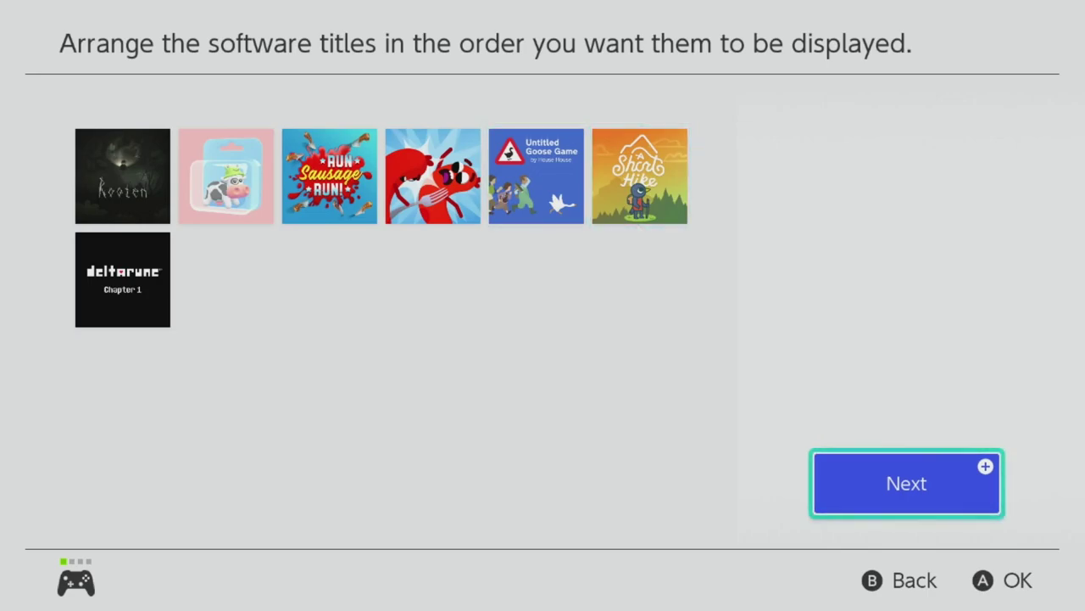
key(Return)
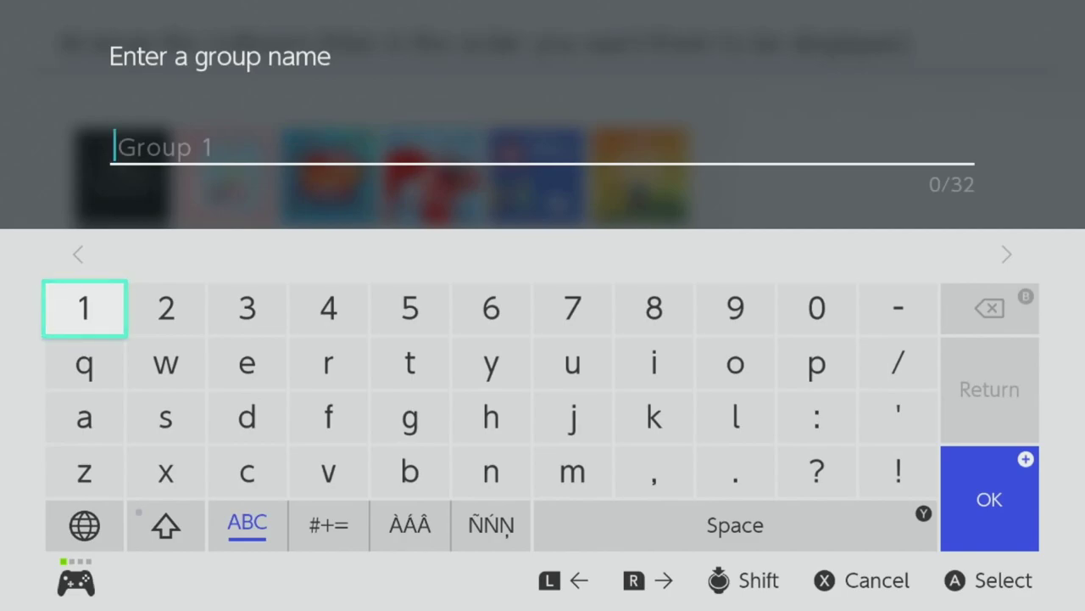
- Name the group Indie Games and finish creating it
key(shift)
key(Right)
key(Right)
key(Right)
key(Right)
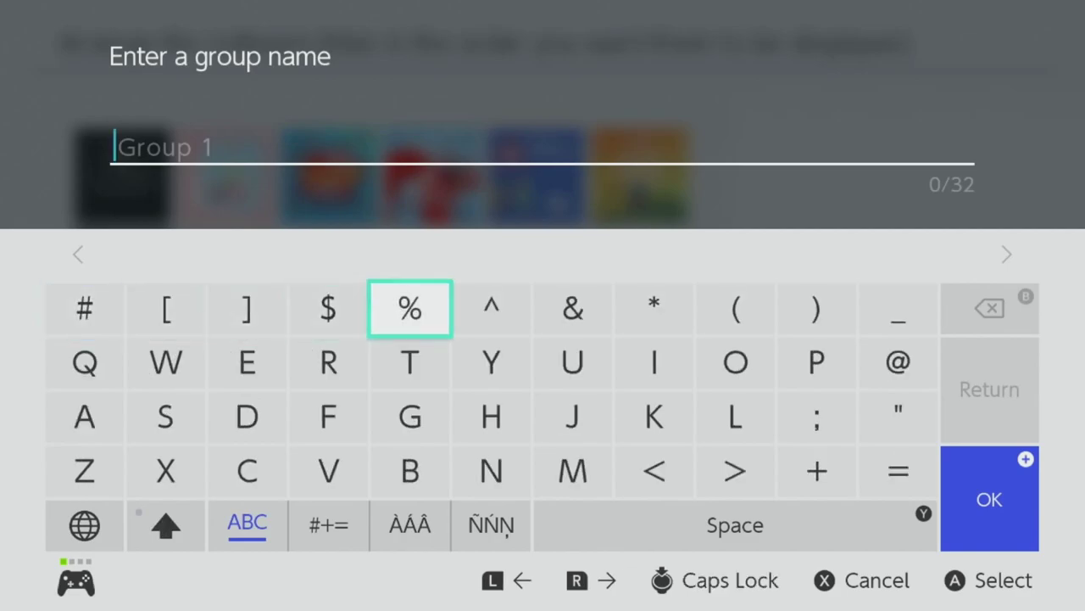
key(Right)
key(Right)
key(Right)
key(Down)
text(I)
key(Left)
key(Left)
key(Down)
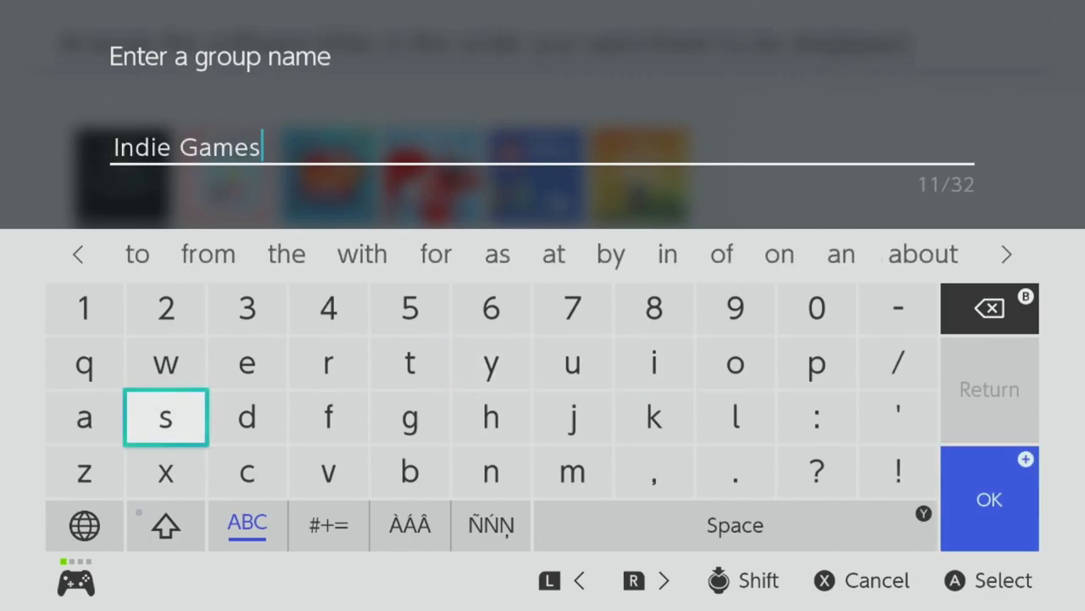
key(Return)
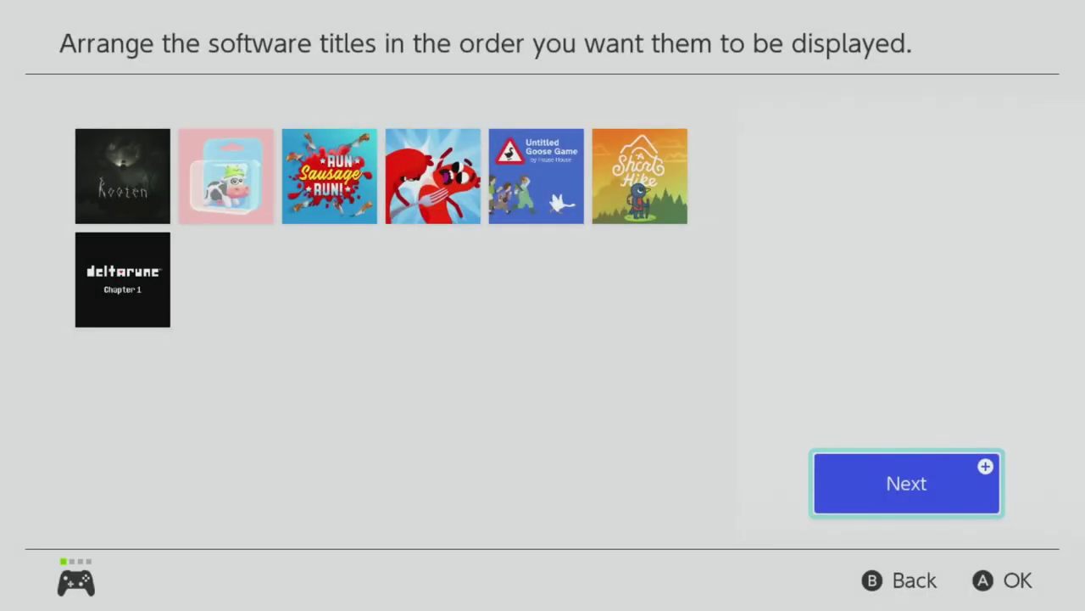
key(Return)
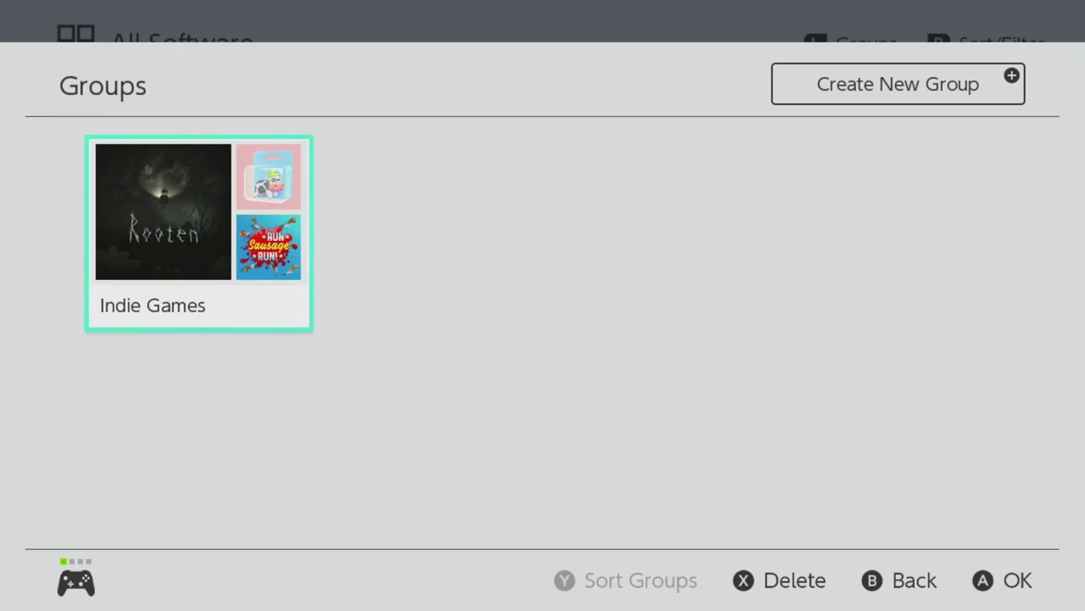
- Close the groups list and look through the whole All Software library, returning to its first row
key(Escape)
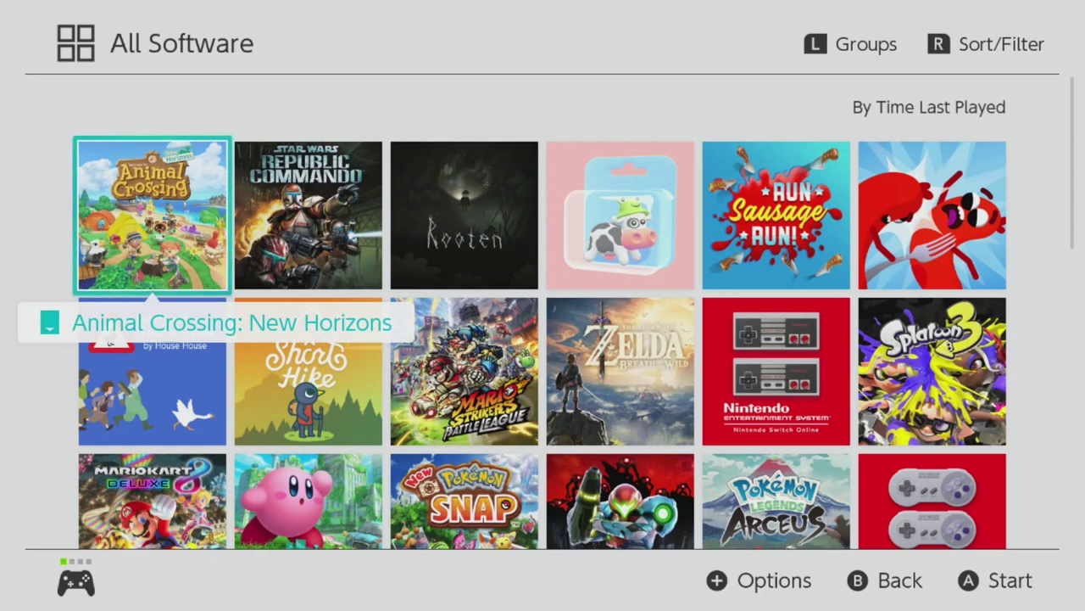
key(Down)
key(Down)
key(Down)
key(Down)
key(Down)
key(Down)
key(Down)
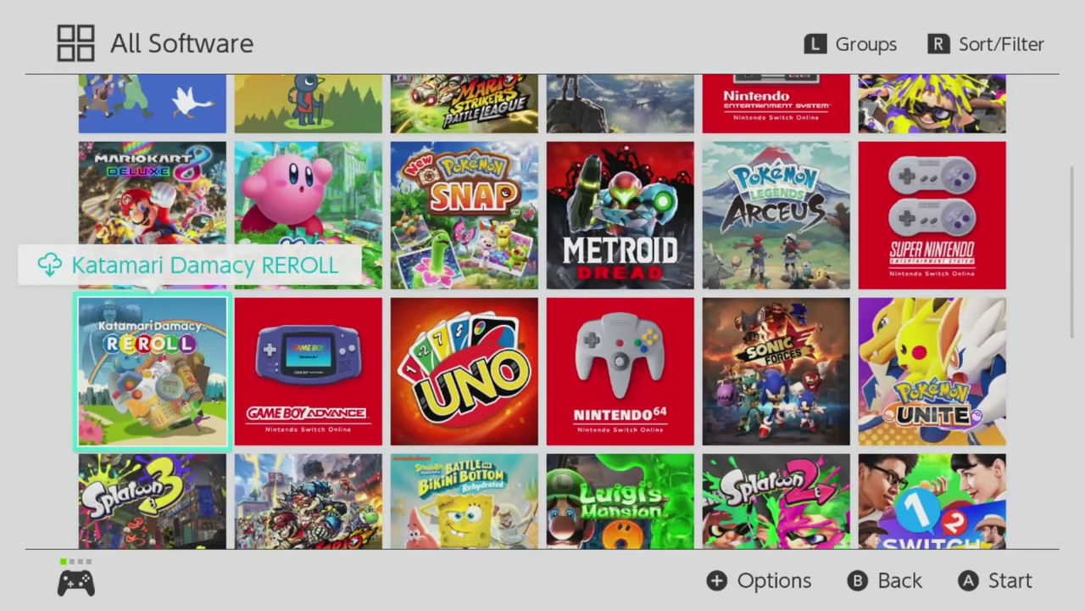
key(Up)
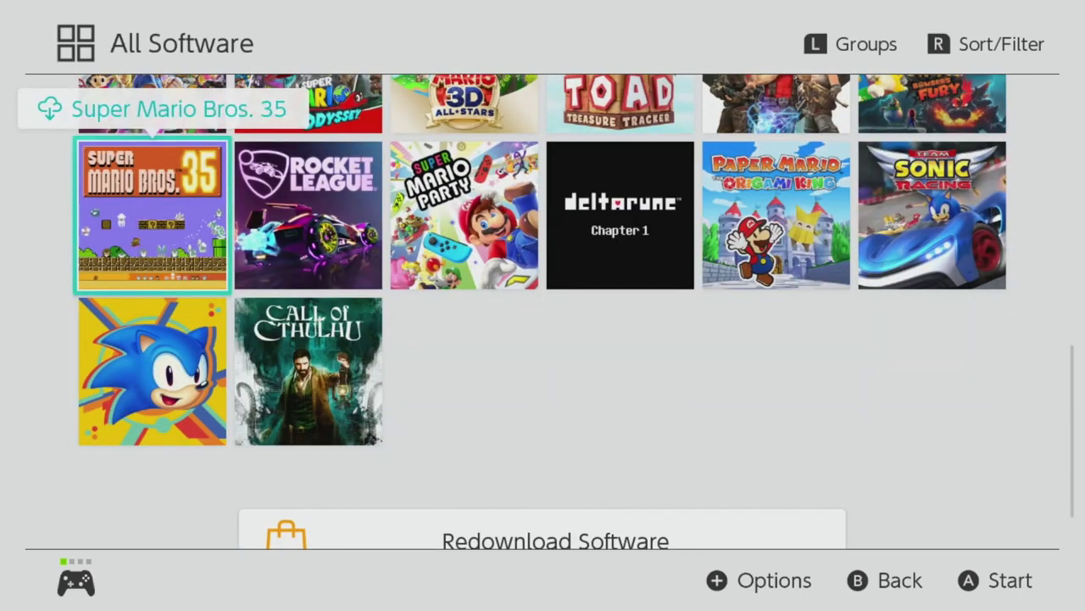
key(Up)
key(Up)
key(Up)
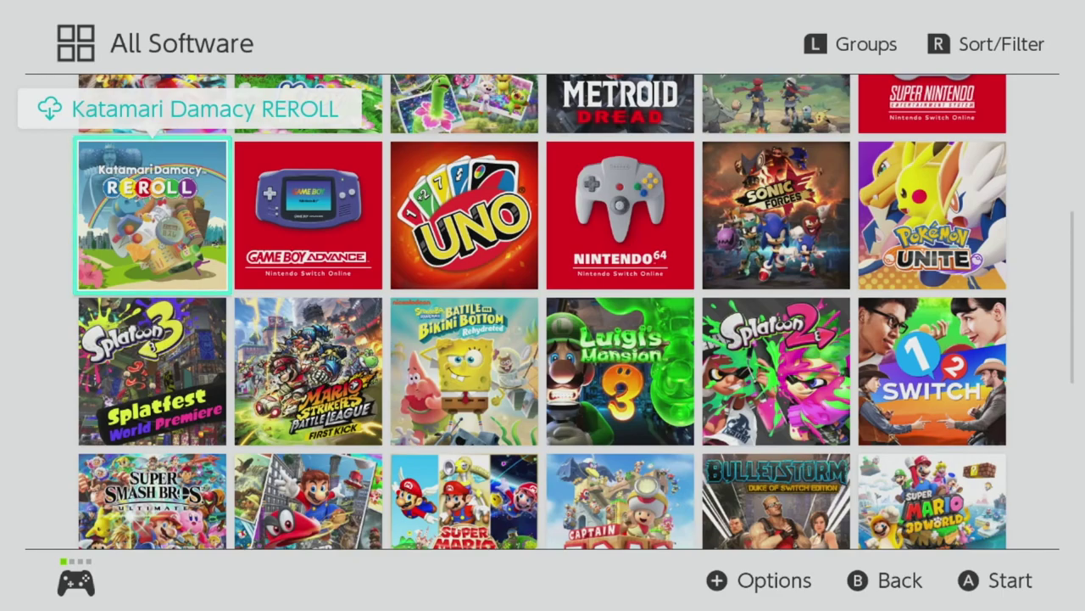
key(Up)
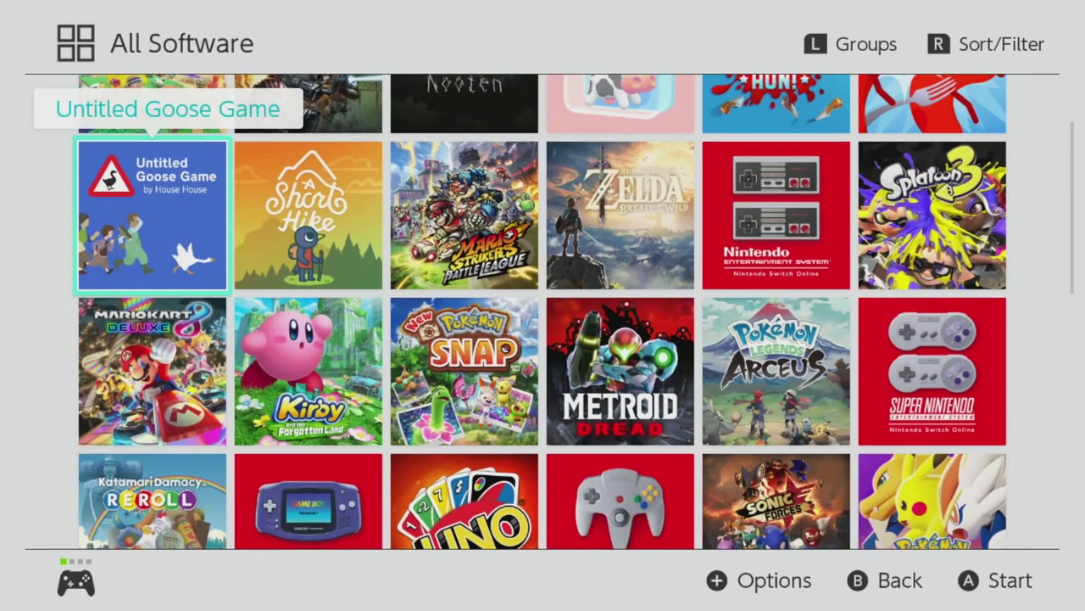
key(Up)
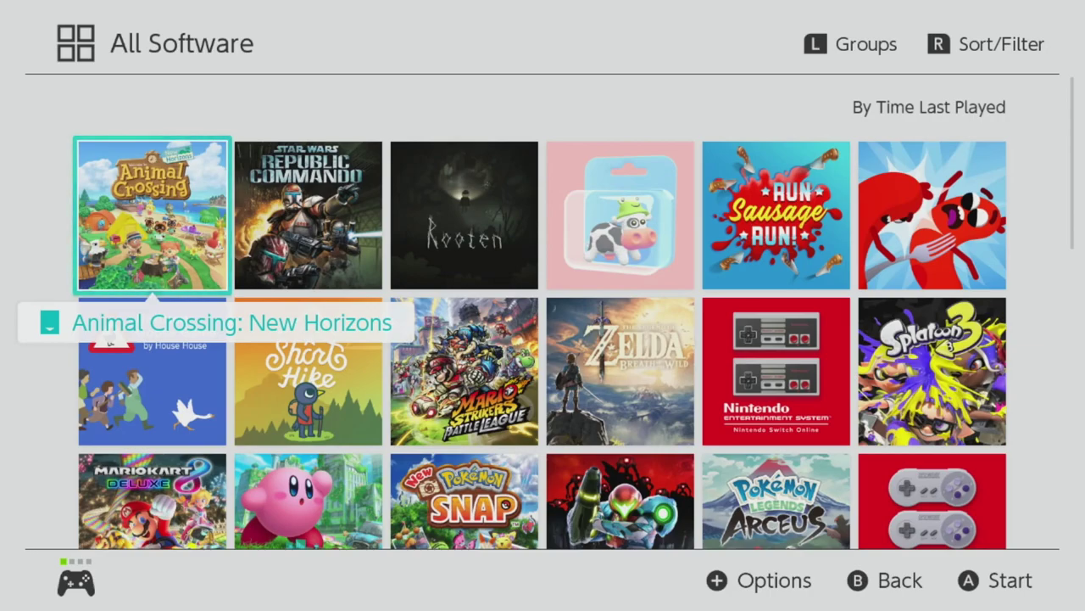
- Return to the home screen, reopen All Software and check the list of groups
key(Escape)
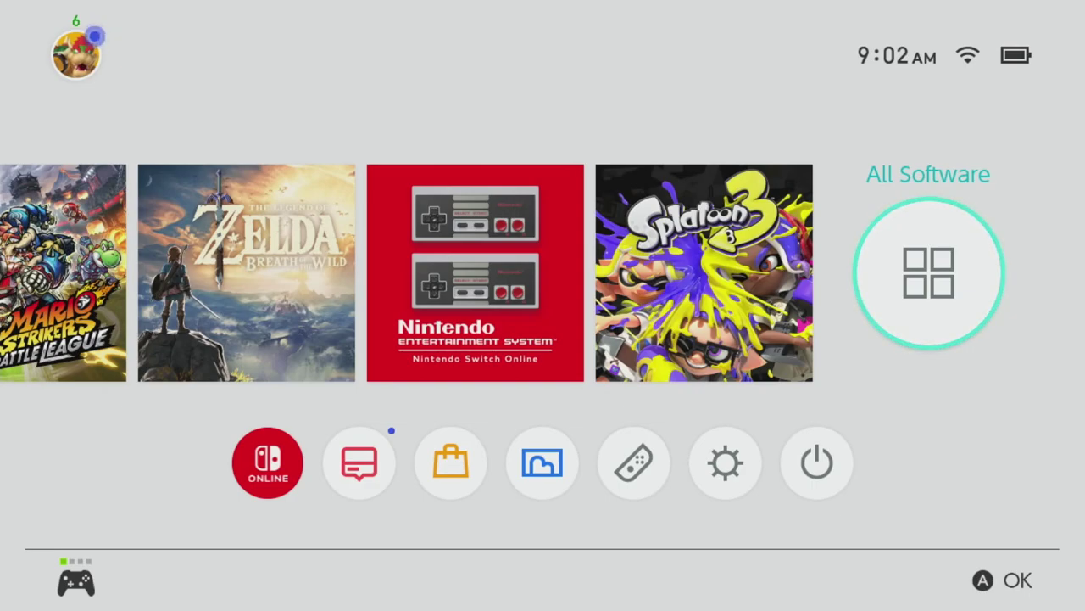
key(Return)
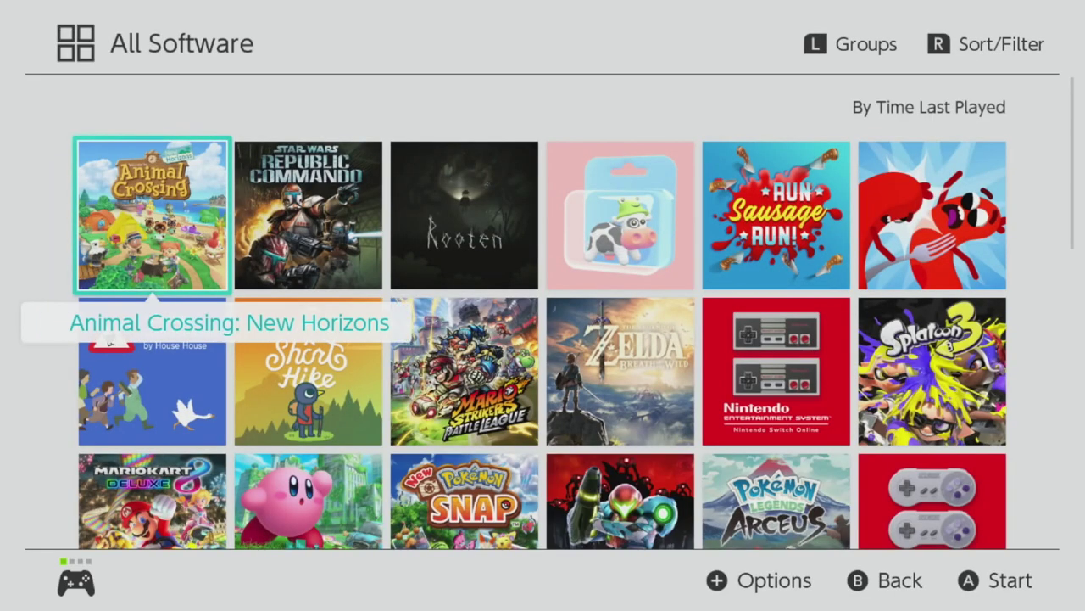
key(l)
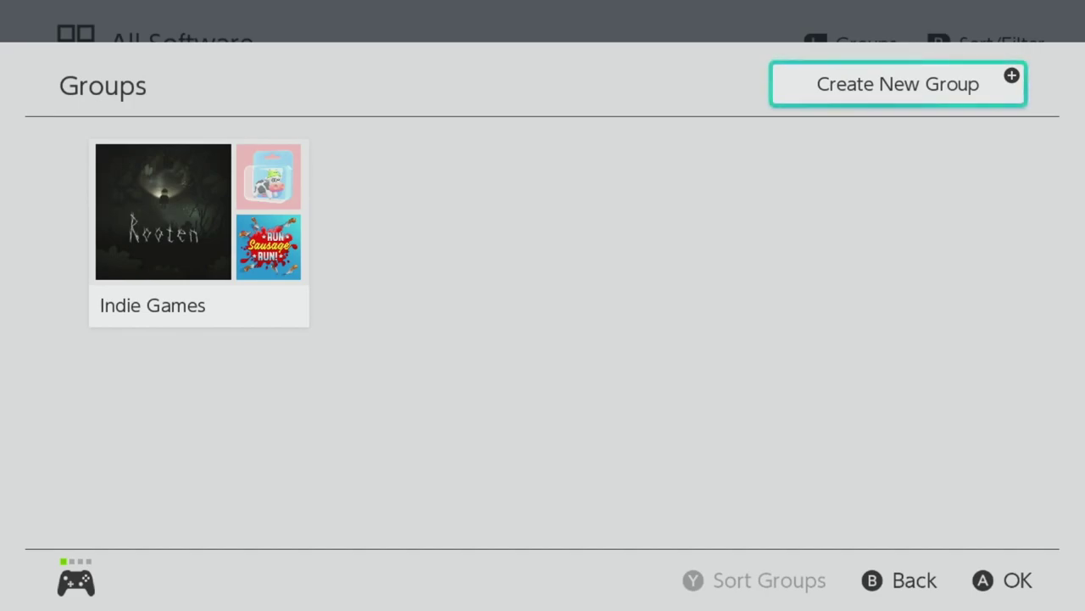
key(Escape)
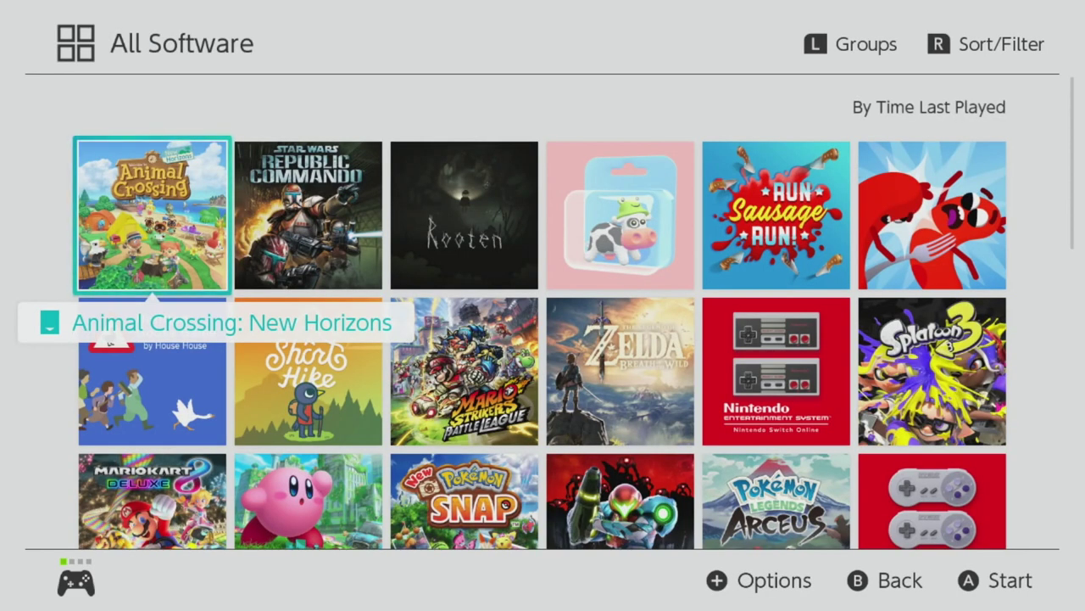
- Look over the titles in the first two rows of All Software, finishing on Sausage Wars
key(Right)
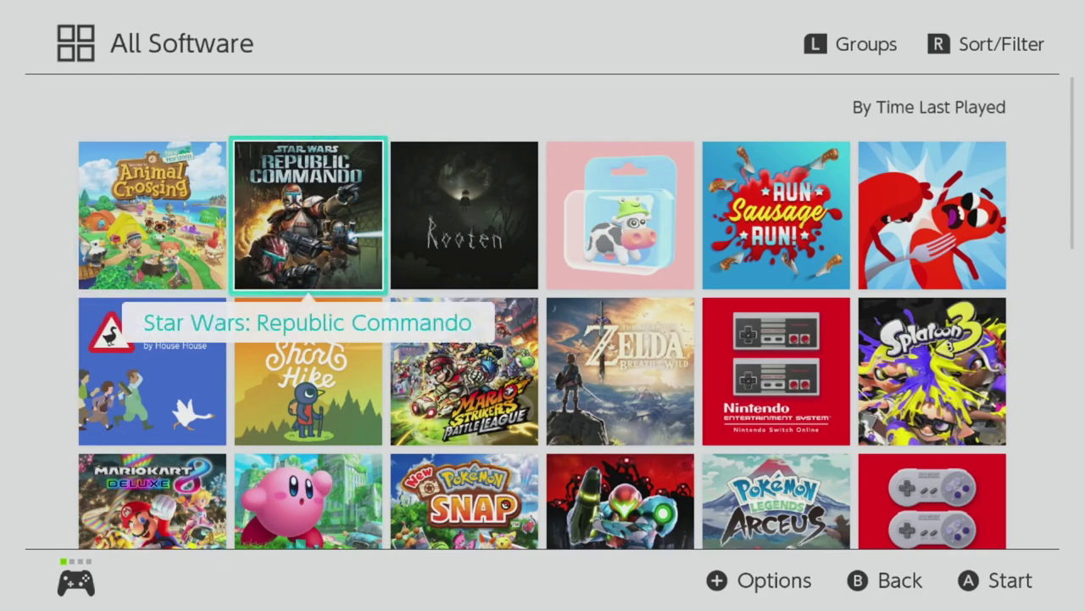
key(Right)
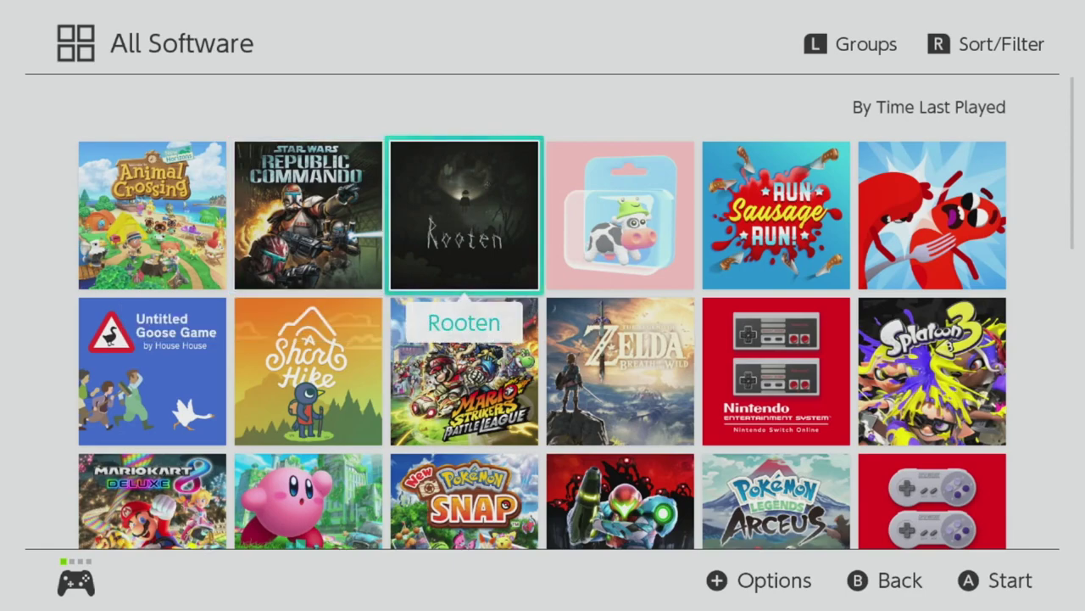
key(Right)
key(Right)
key(Right)
key(Down)
key(Left)
key(Left)
key(Left)
key(Left)
key(Left)
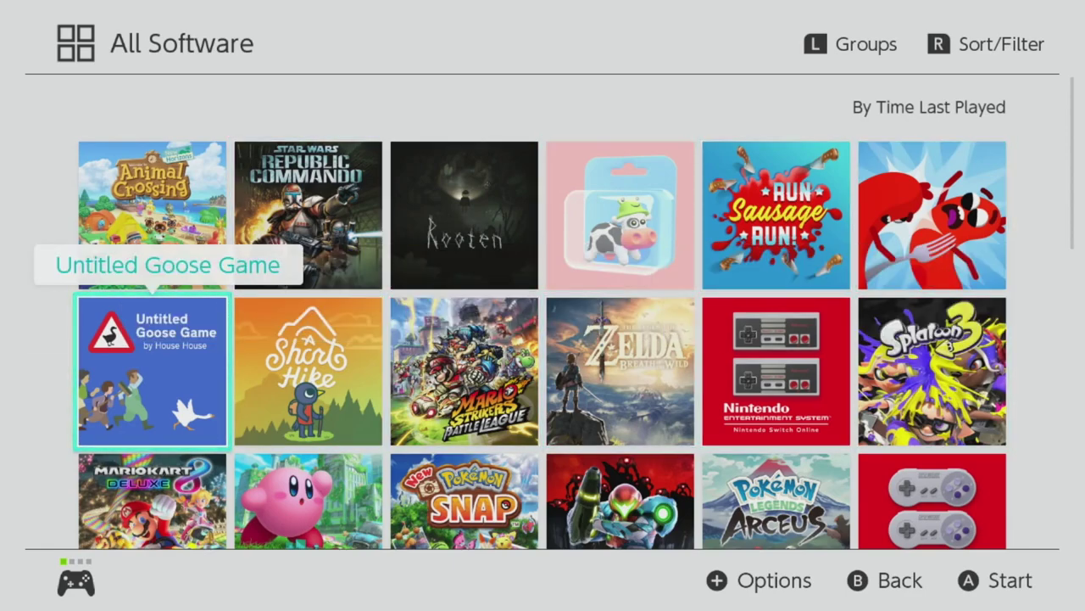
key(Up)
key(Right)
key(Right)
key(Right)
key(Right)
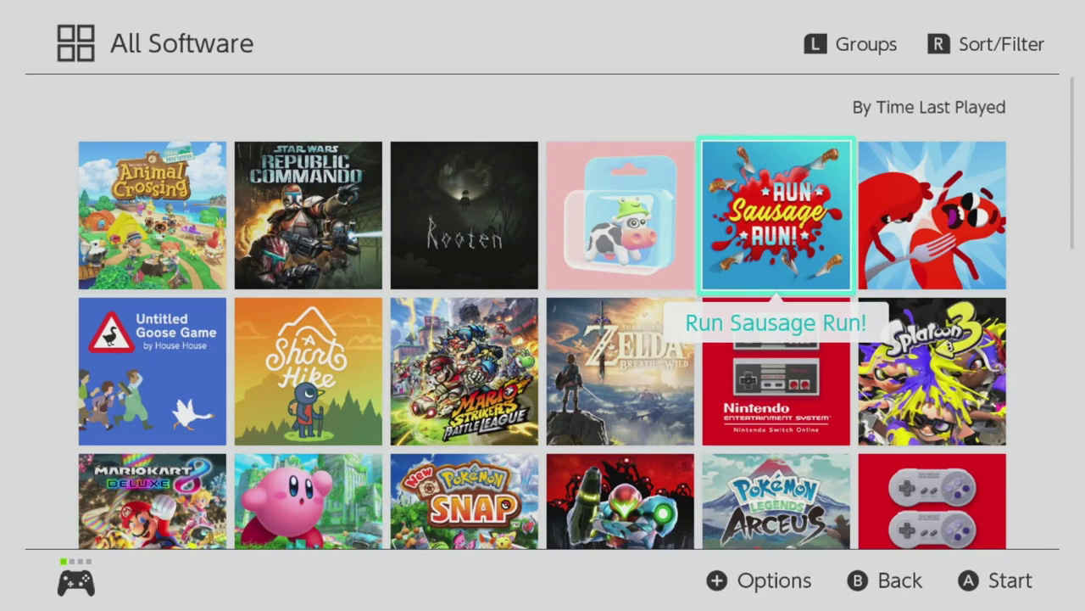
key(Right)
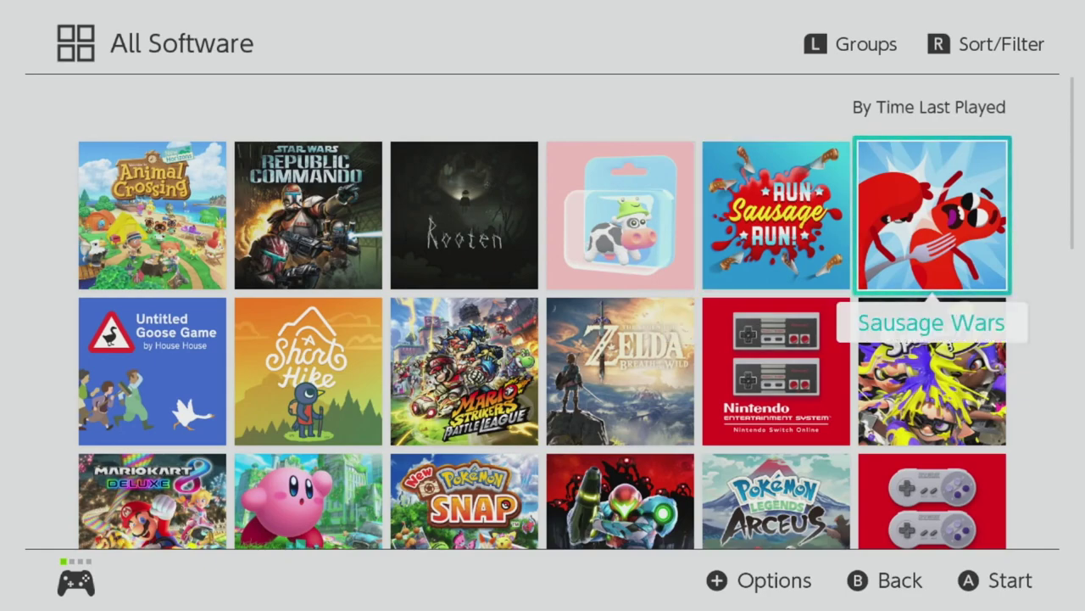
- Go back to the home screen and review its row of recent titles as far as Animal Crossing: New Horizons
key(Escape)
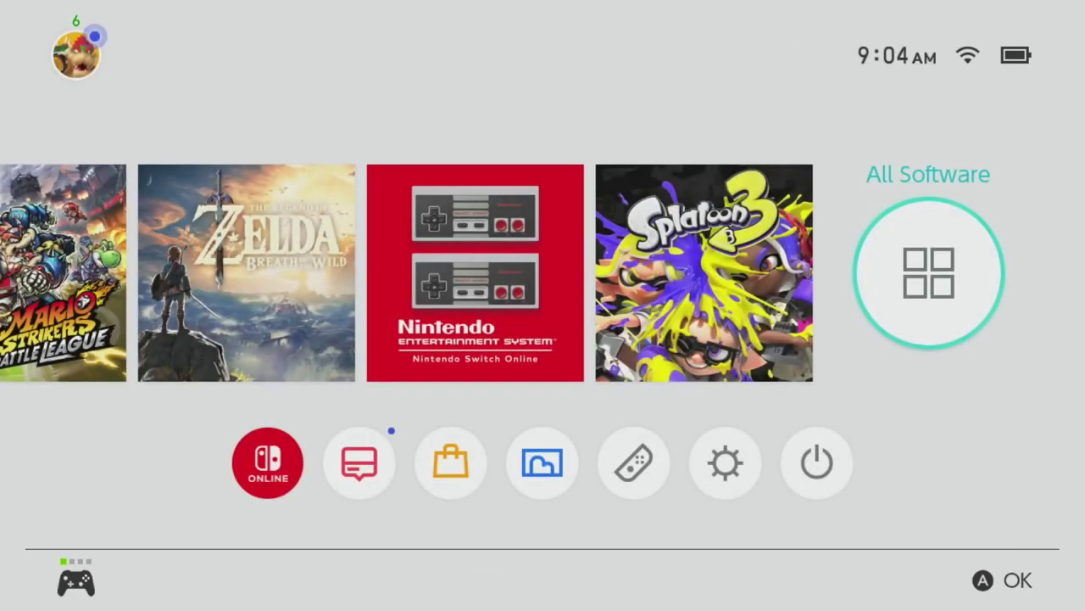
key(Left)
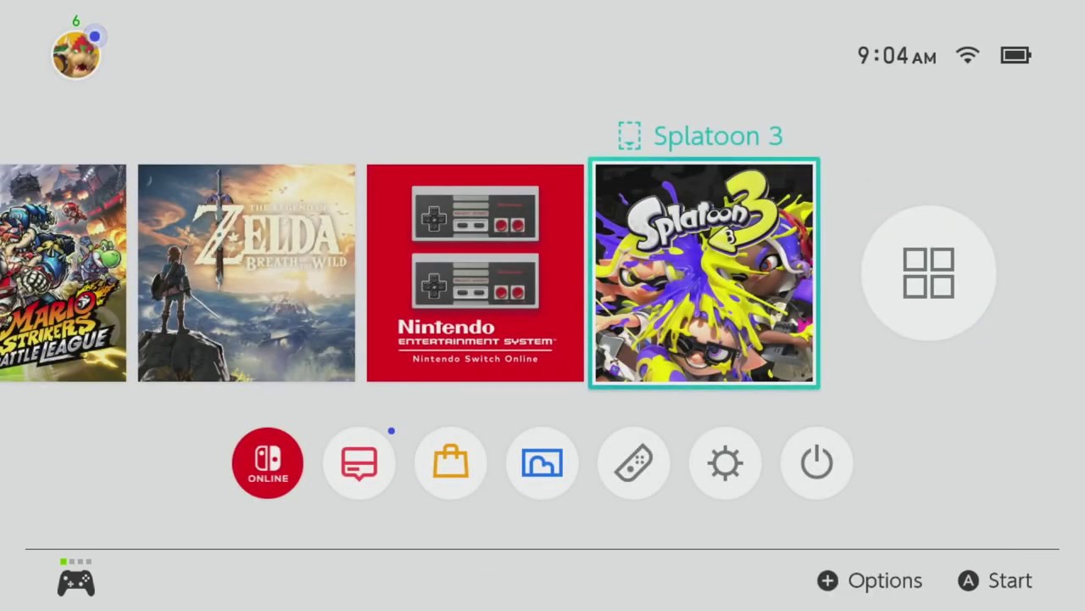
key(Left)
key(Left)
key(Left)
key(Left)
key(Left)
key(Left)
key(Left)
key(Left)
key(Left)
key(Left)
key(Left)
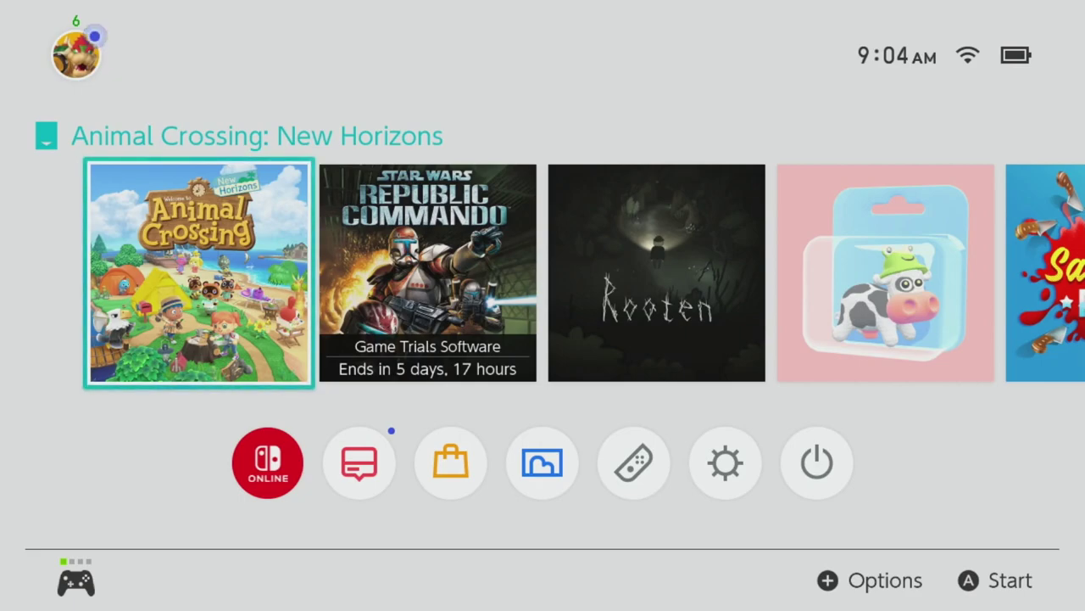
- Reopen All Software from the end of the home screen's title row and show the list of groups
key(Right)
key(Right)
key(Right)
key(Right)
key(Right)
key(Right)
key(Right)
key(Right)
key(Right)
key(Right)
key(Right)
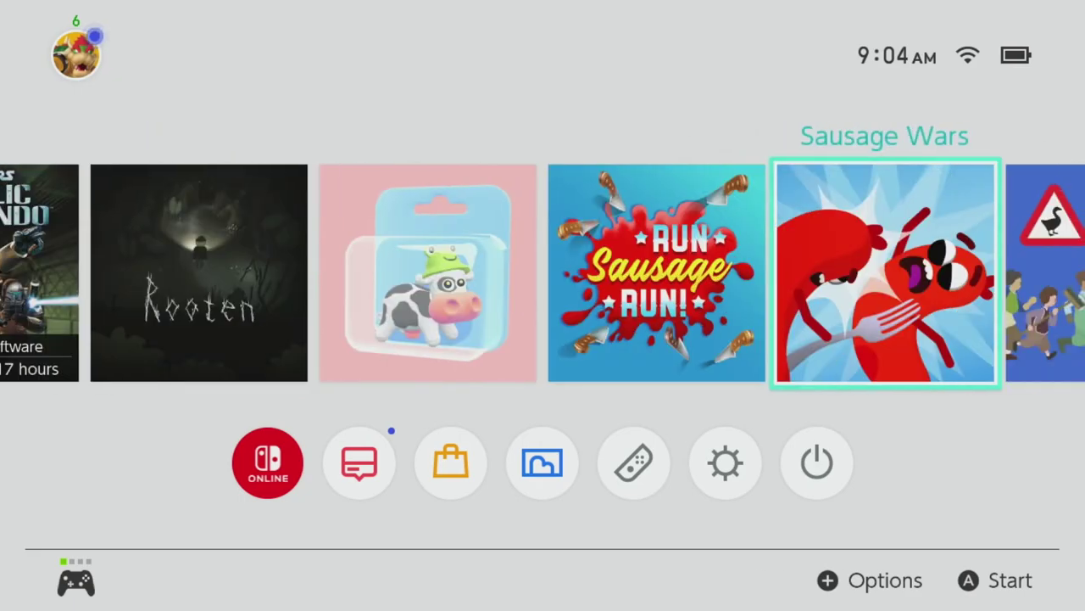
key(Right)
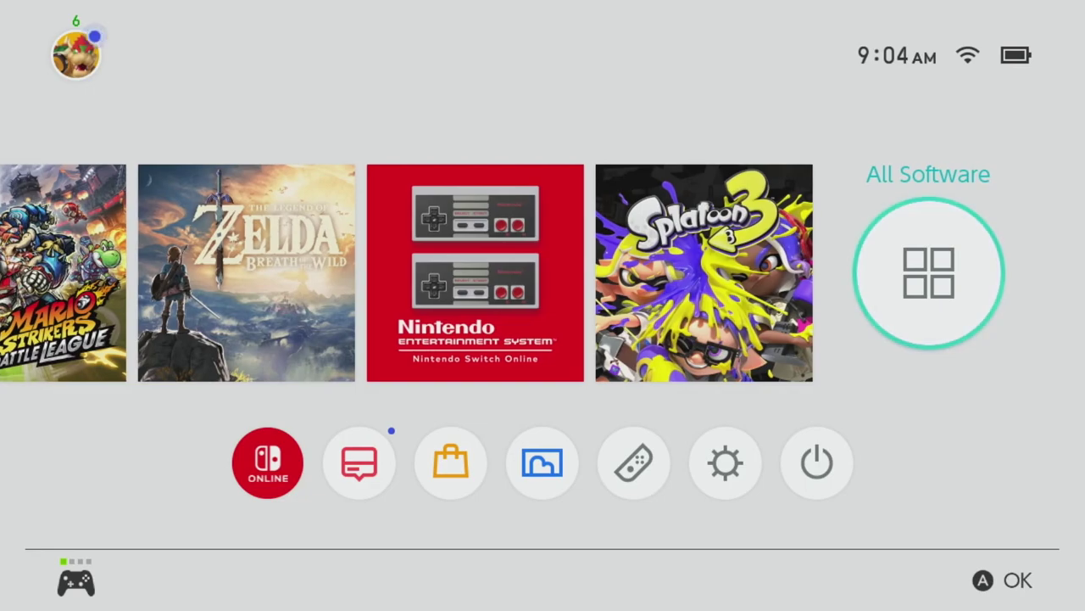
key(Return)
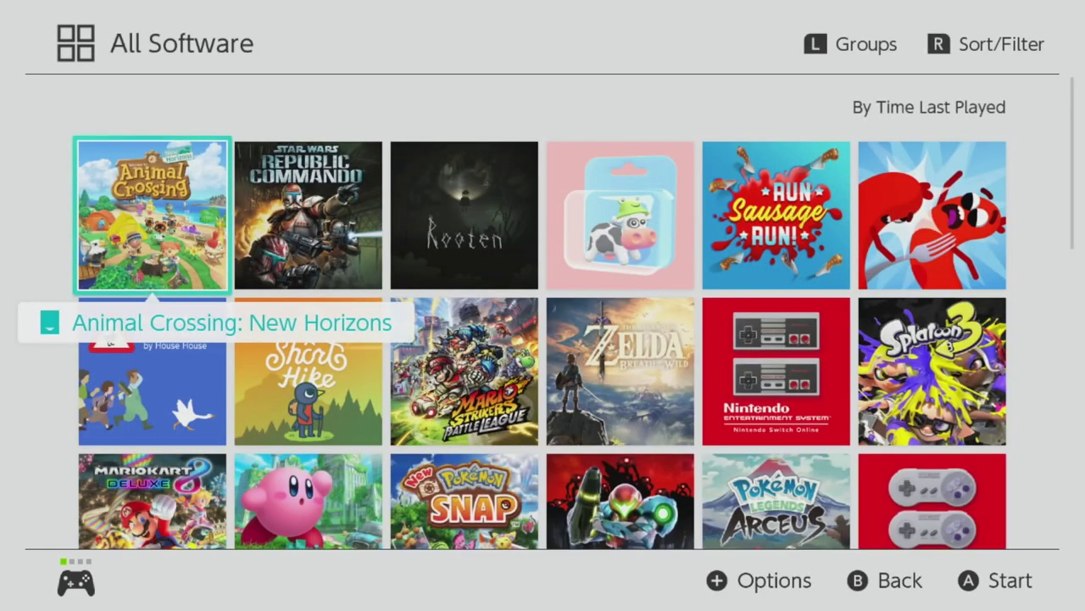
key(l)
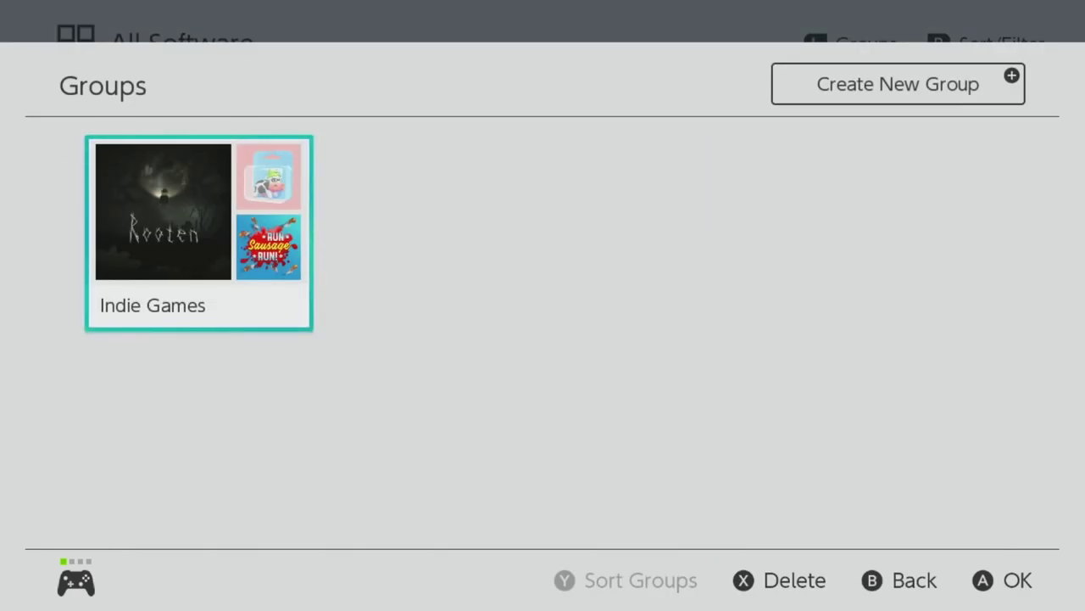